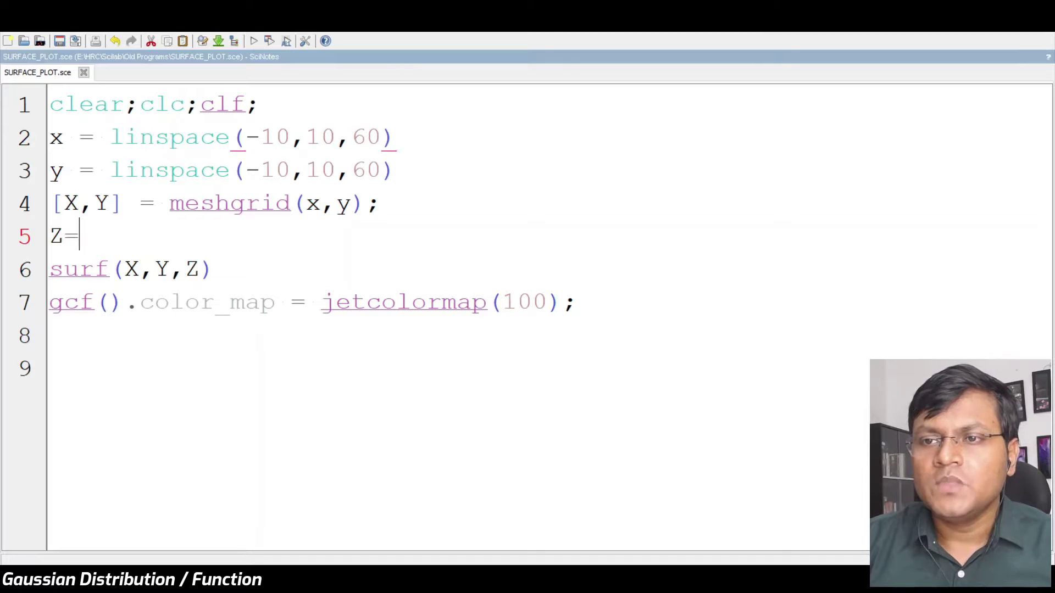
- Review the linspace definitions of x and y, the meshgrid call and the empty Z assignment in the script
drag(397, 136, 50, 136)
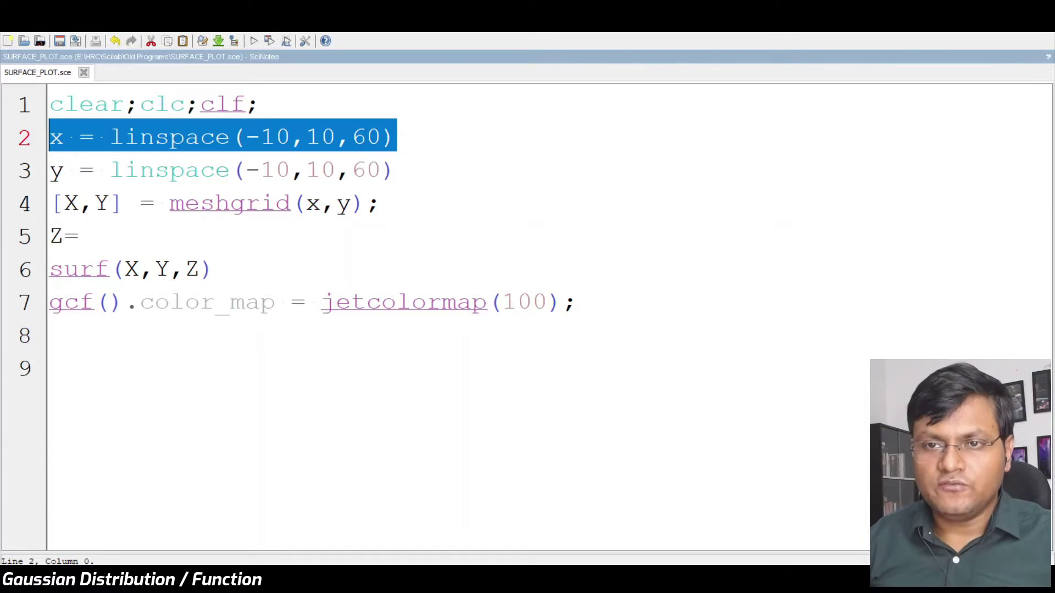
drag(399, 171, 50, 171)
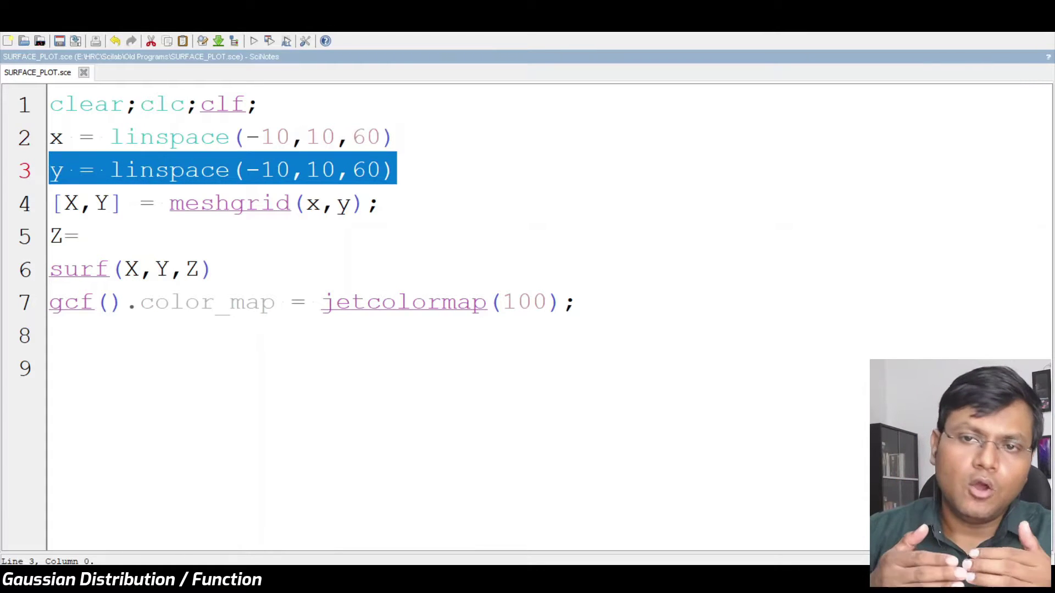
drag(291, 203, 170, 203)
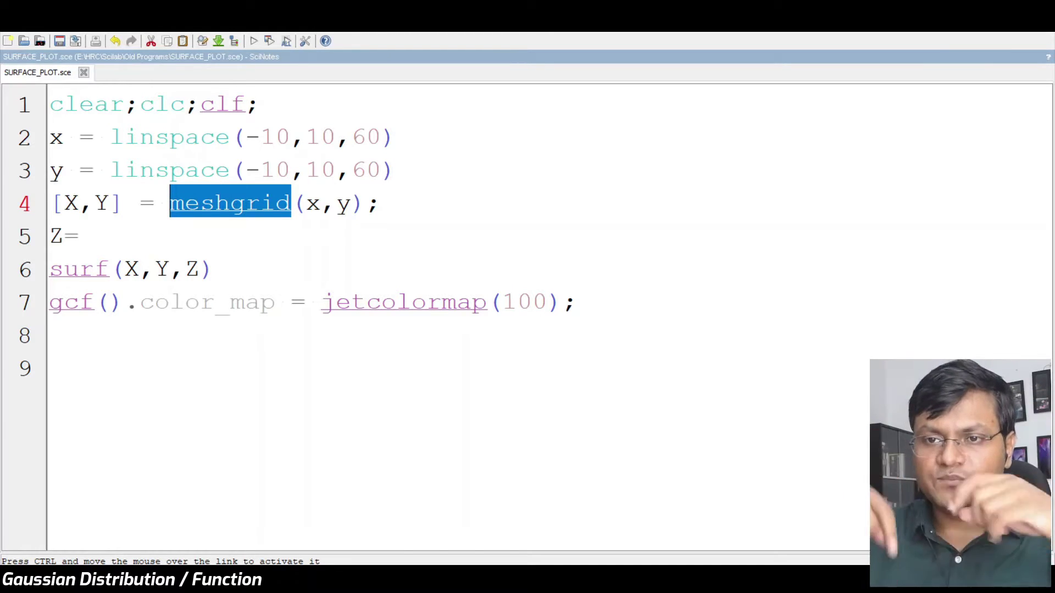
drag(80, 236, 50, 236)
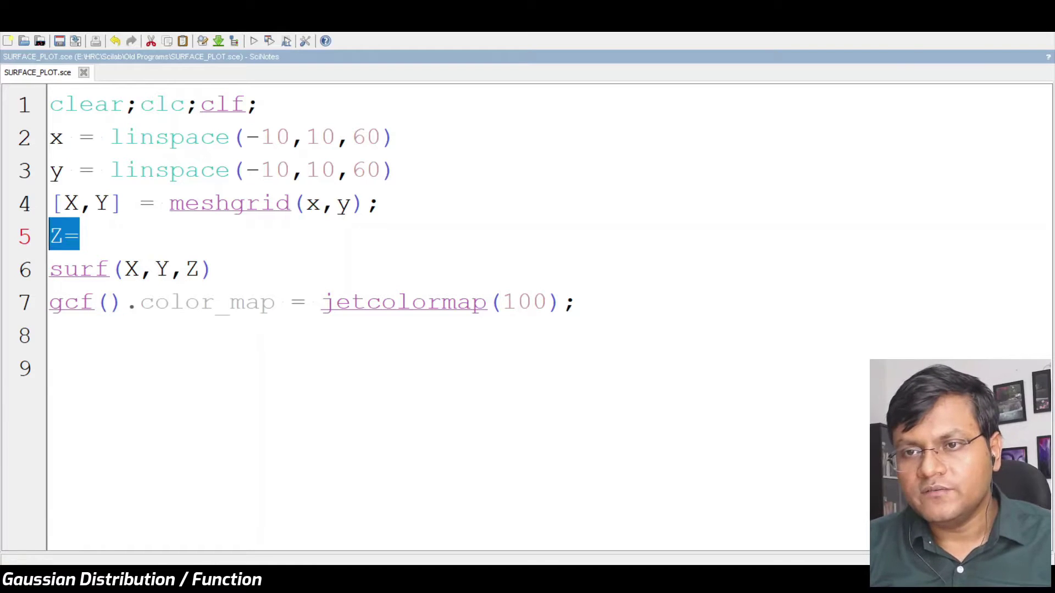
drag(396, 138, 50, 137)
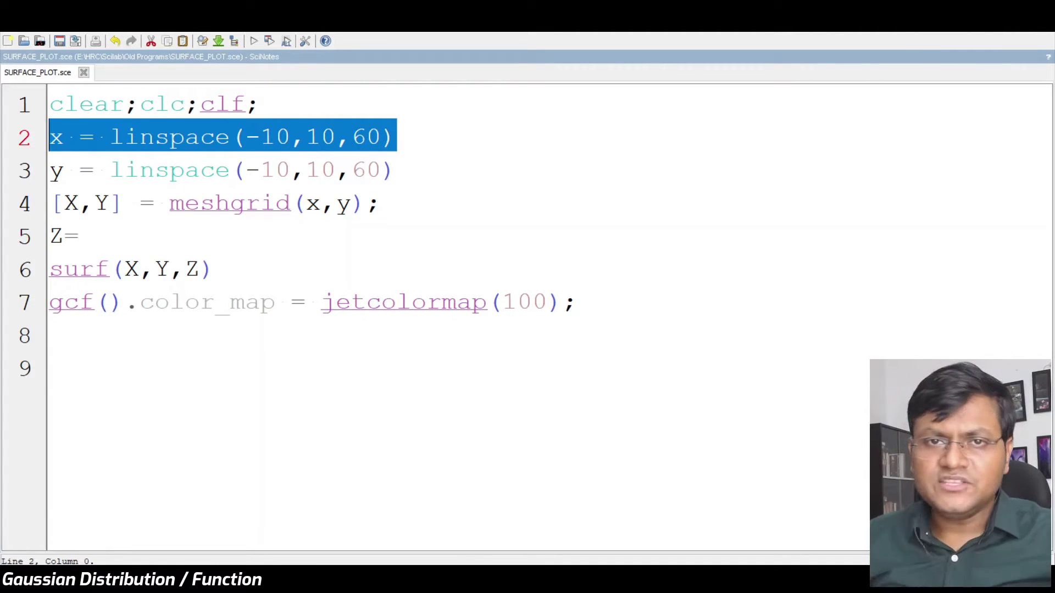
drag(396, 169, 49, 169)
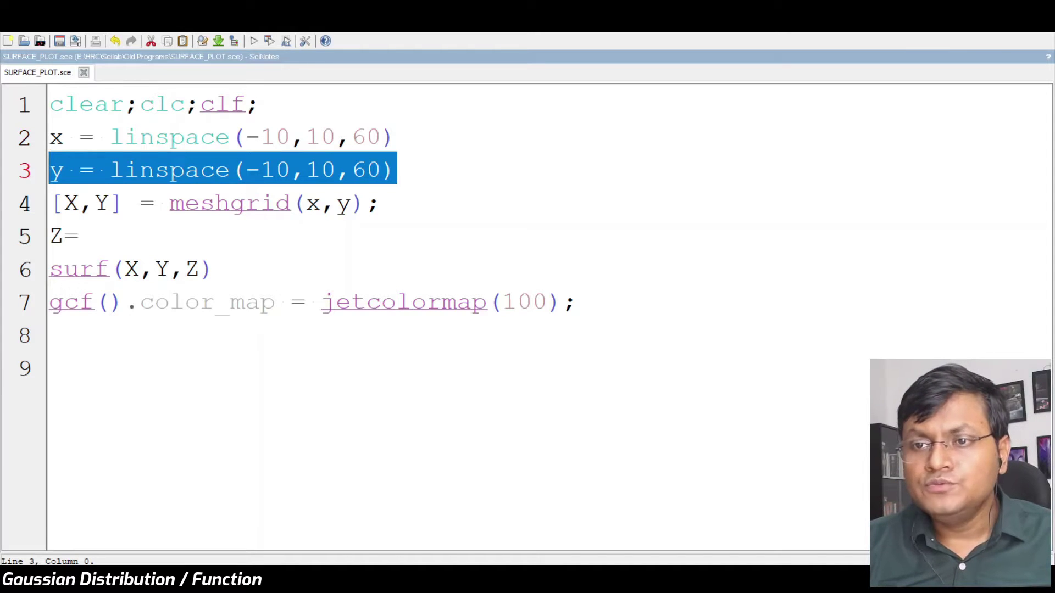
drag(382, 202, 169, 203)
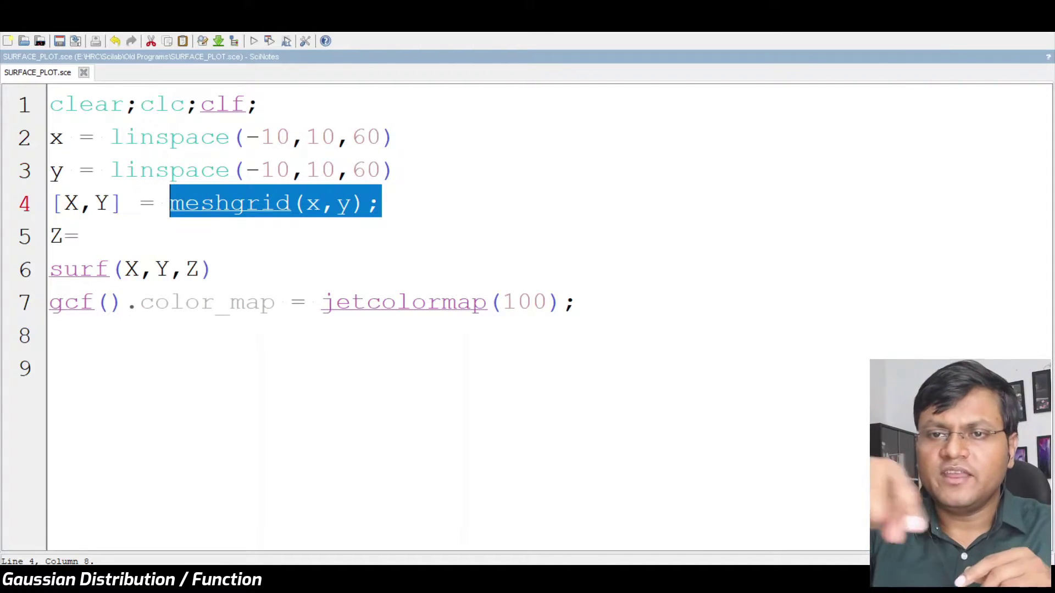
drag(65, 236, 50, 235)
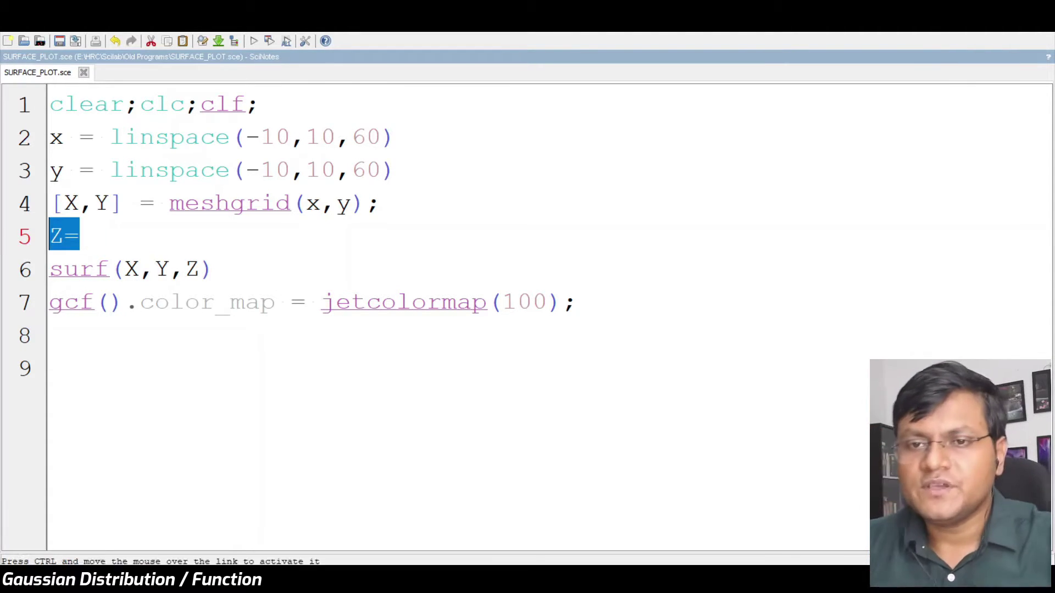
- Complete the Z assignment as the Gaussian function exp(-(X.^2+Y.^2))
click(81, 236)
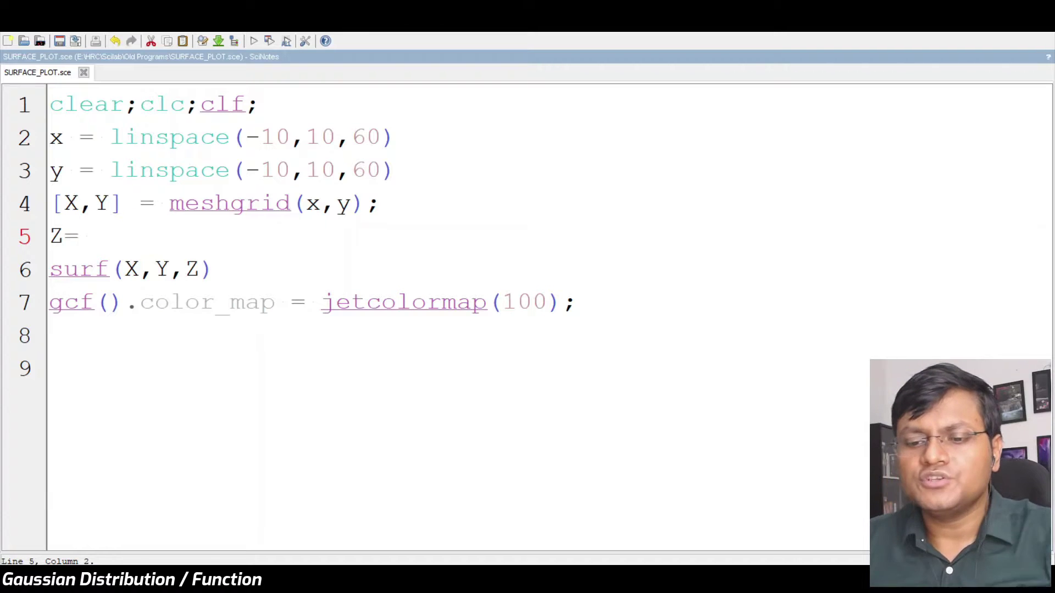
text(exp)
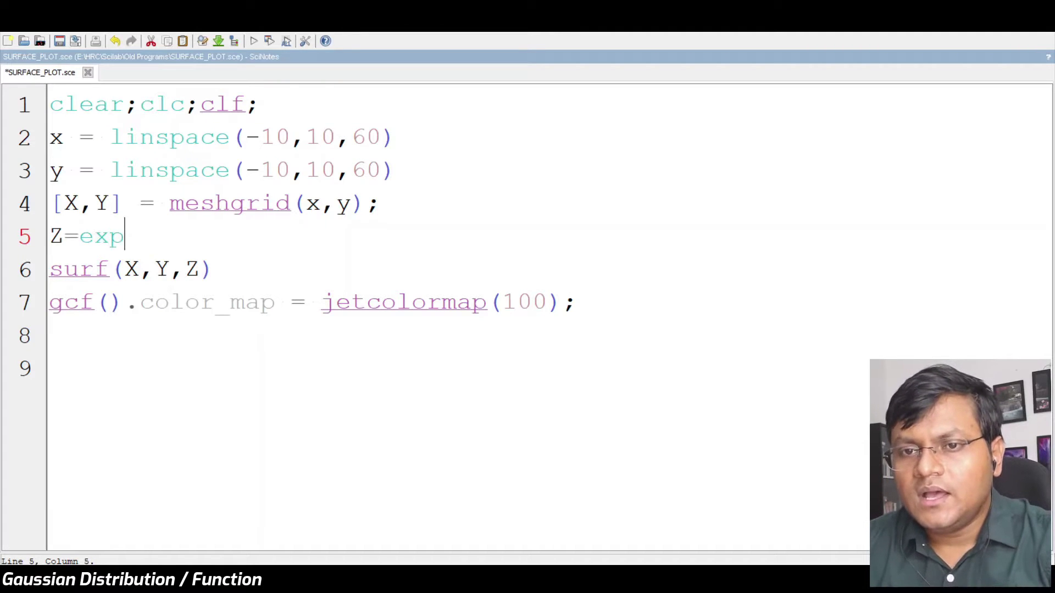
text((-)
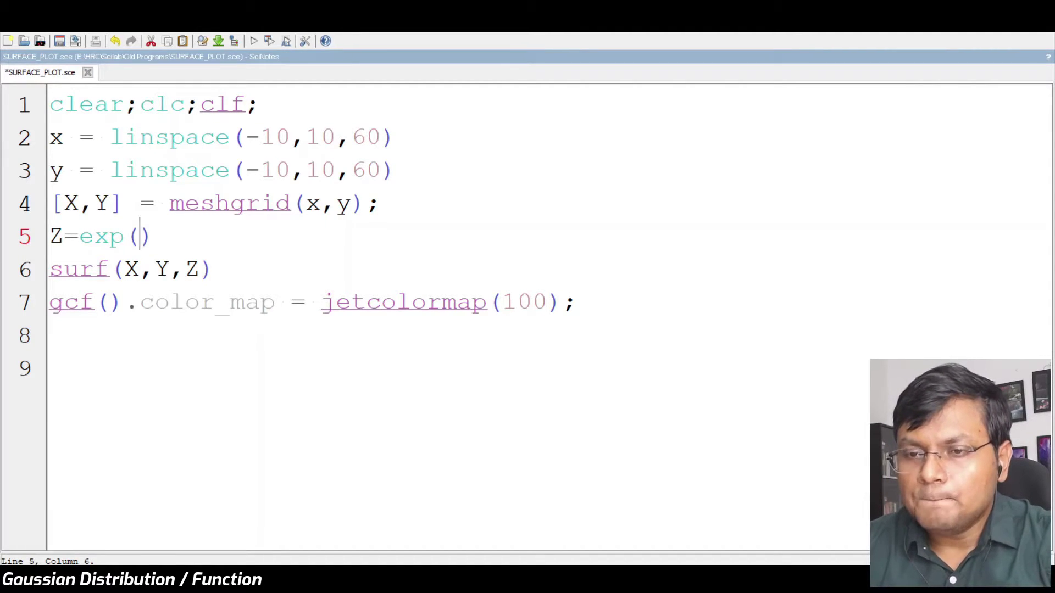
text(())
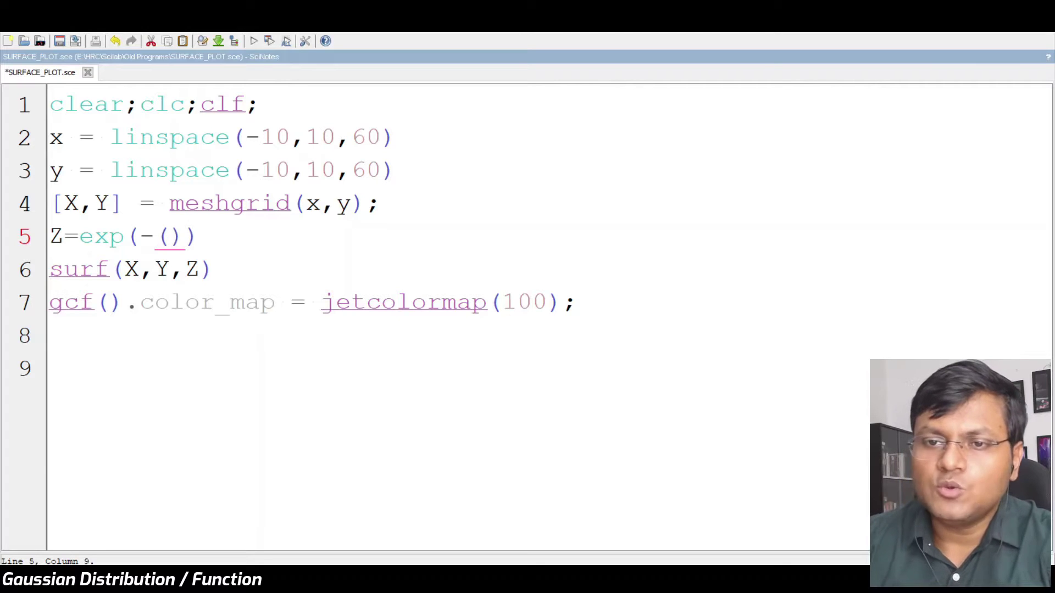
text(X.^)
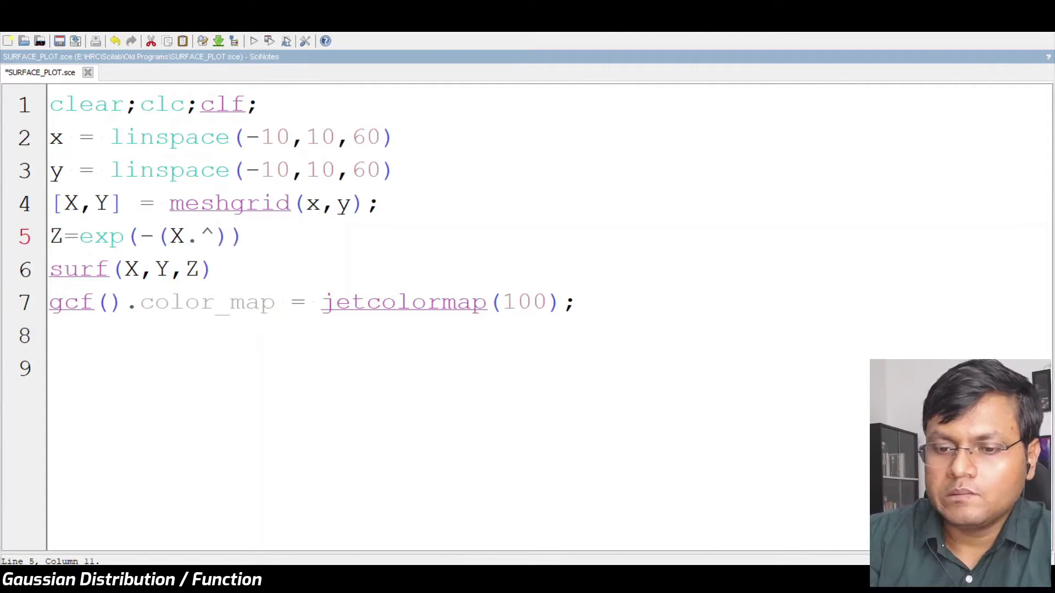
text(2+Y.^2)
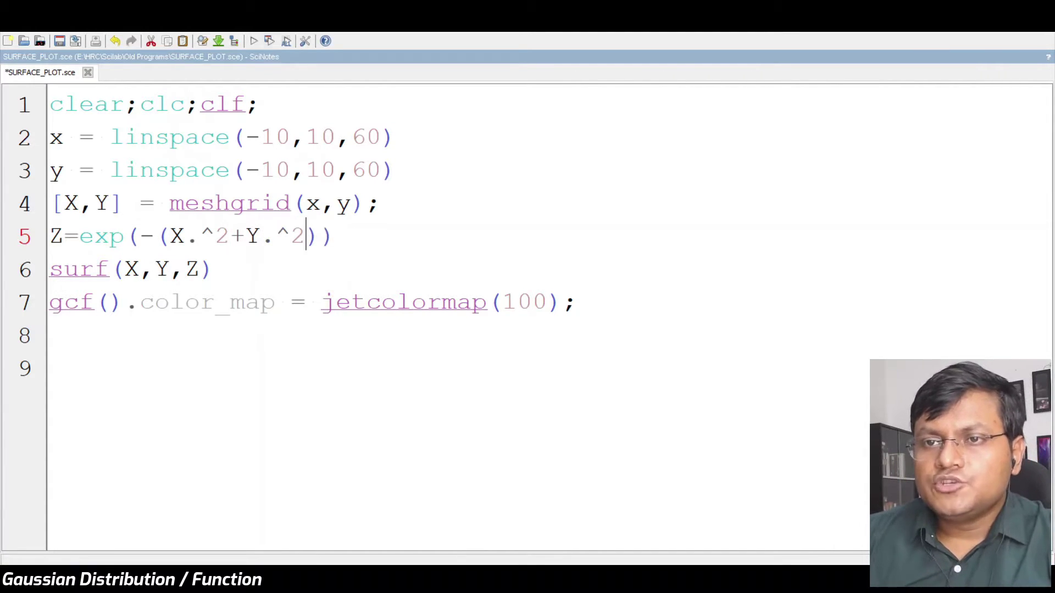
- Save and run the script, maximize the resulting graphic window and rotate the Gaussian surface to inspect its peak
key(F5)
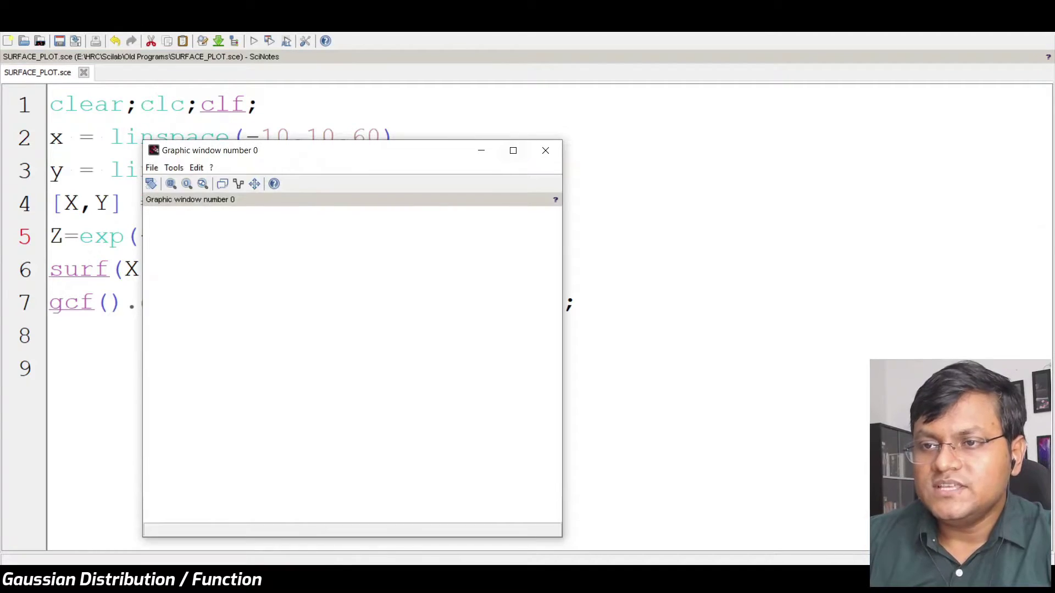
click(513, 150)
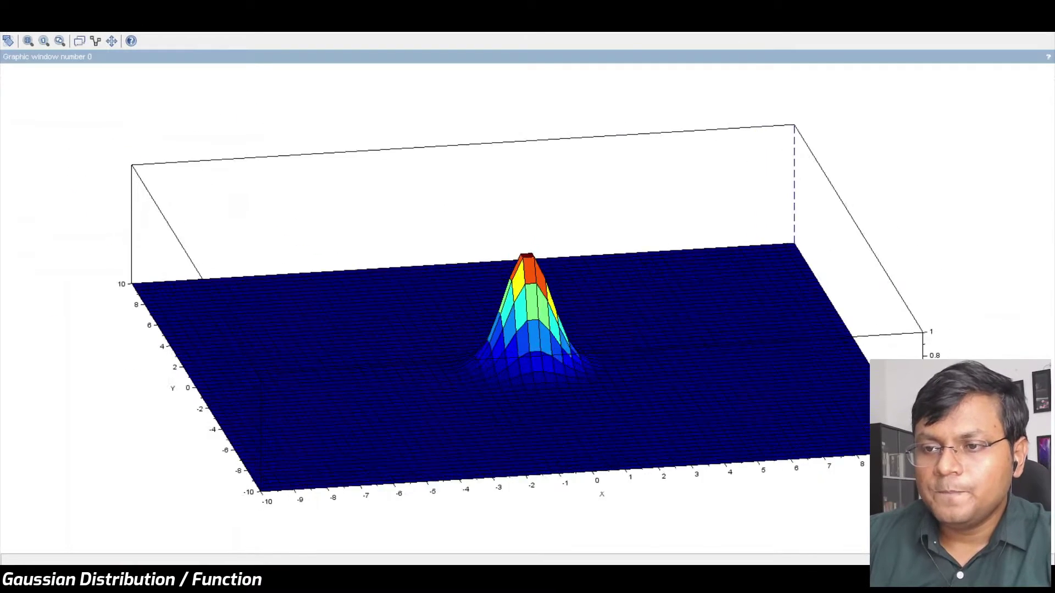
drag(528, 307, 473, 309)
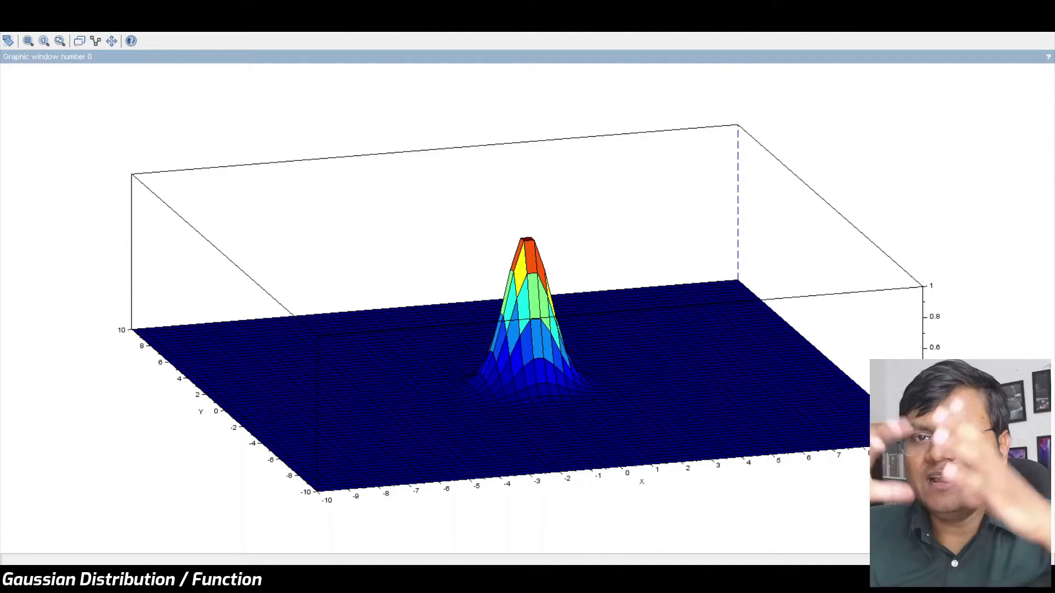
drag(527, 308, 506, 317)
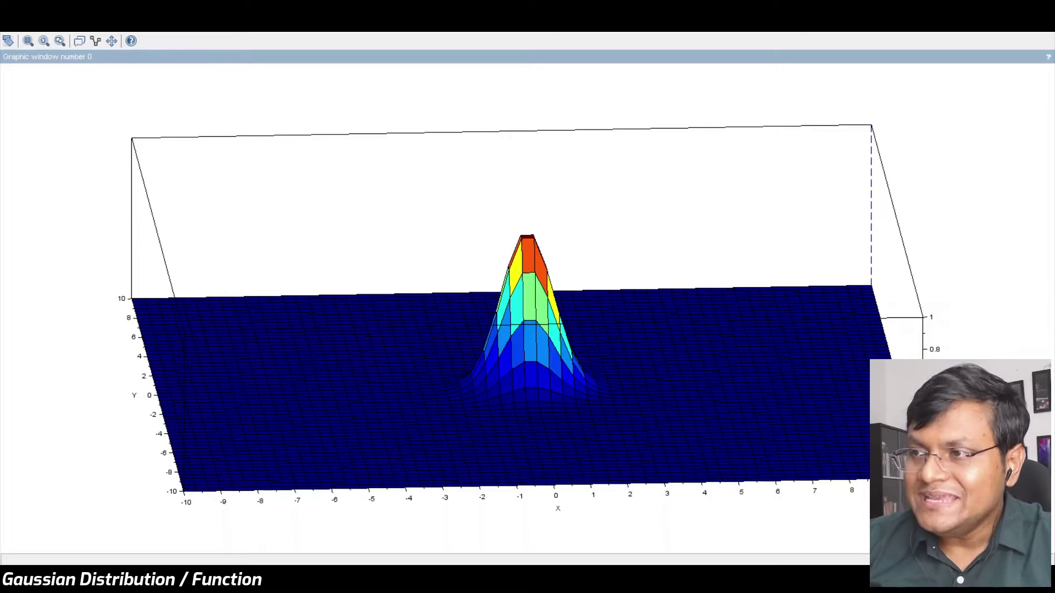
- Restore the graphic window from full size and close it to return to the script
key(super+Down)
drag(352, 150, 747, 141)
click(941, 142)
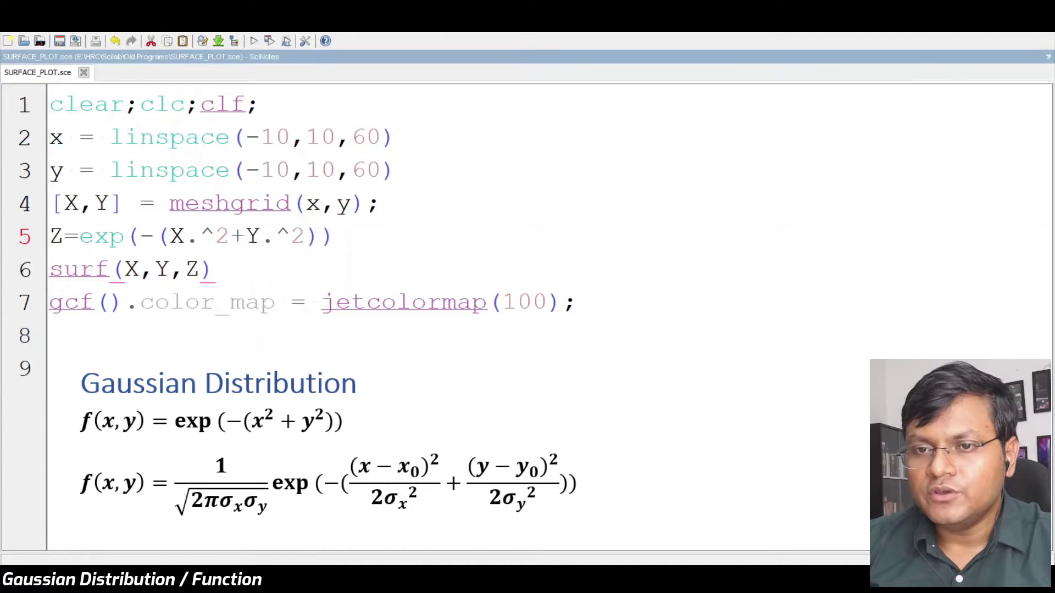
- In the Z formula, replace X with (X-X0) and Y with (Y-Y0) in the squared terms
click(306, 237)
click(80, 236)
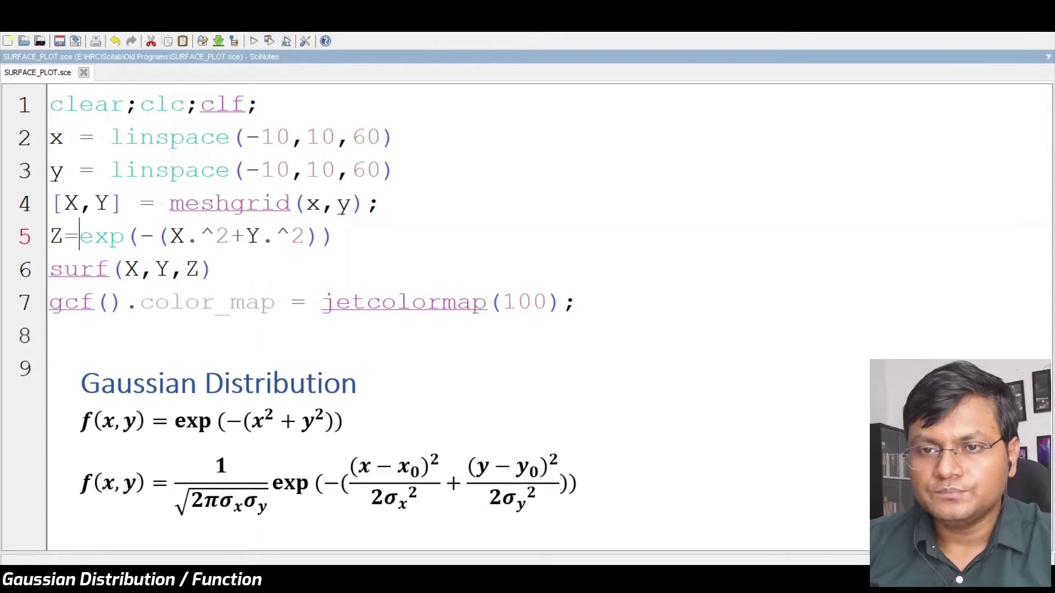
click(185, 236)
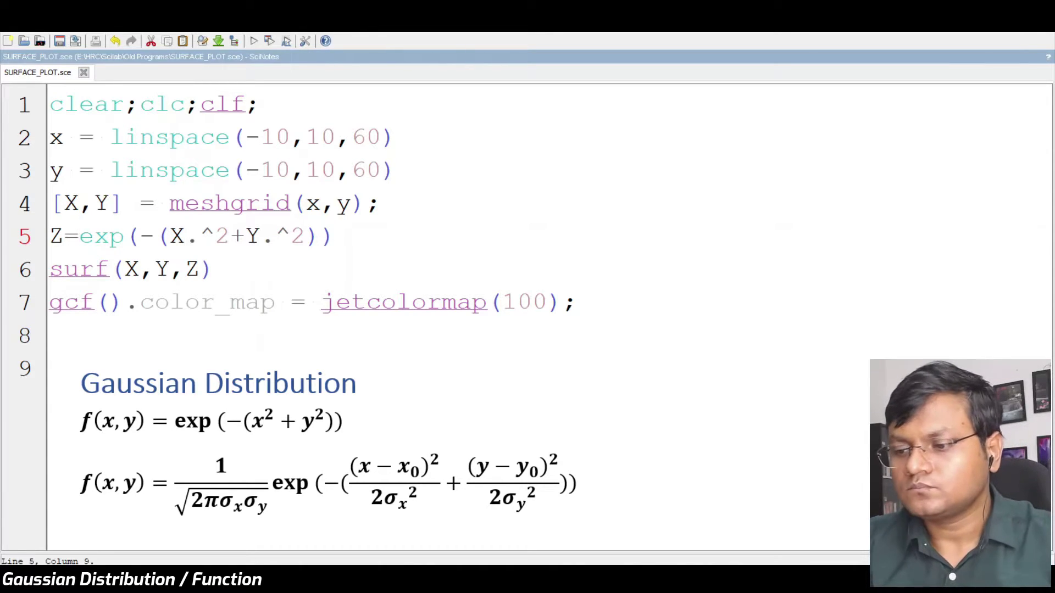
text(-X0))
click(155, 236)
text(()
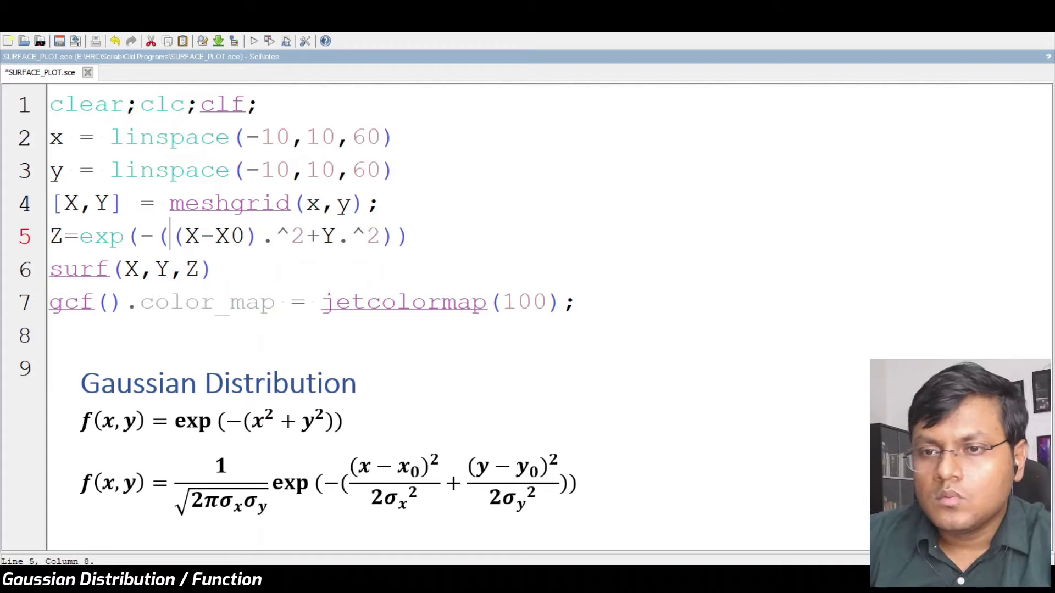
click(336, 236)
text(-Y0))
click(322, 237)
text(()
- Insert a new line below the clear;clc;clf; line that defines X0=0;Y0=0;
click(260, 104)
key(Return)
text(X0=0;Y0=0;)
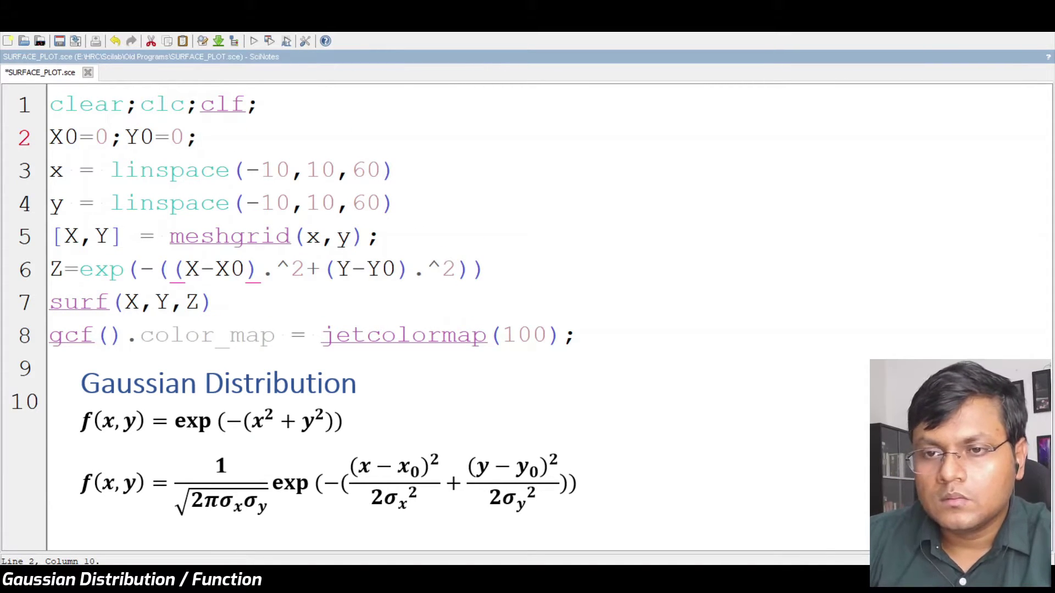
- Enclose the squared (X-X0) term in its own parentheses and open a parenthesis before (Y-Y0) in the Z formula
click(172, 269)
text(()
click(321, 269)
text())
click(352, 269)
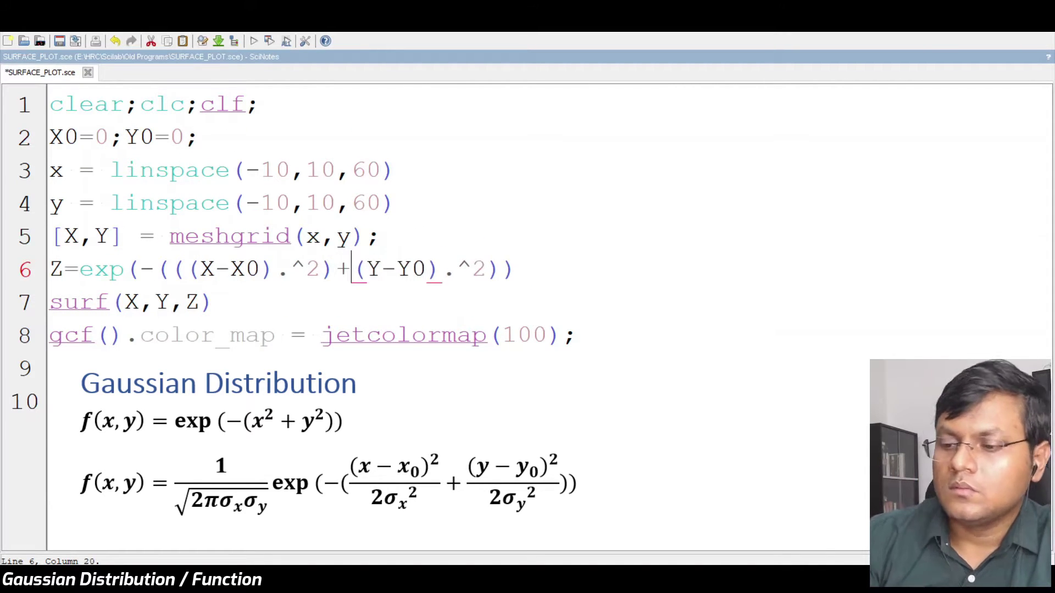
text(()
- Close the Y term's parentheses, and divide the X term by (2*sx*sx) and the Y term by (2*sy*sy) in the Z formula
click(518, 269)
text()/())
key(Left)
key(Left)
key(Left)
key(Left)
key(Left)
key(Left)
key(Left)
key(Left)
key(Left)
key(Left)
key(Left)
key(Left)
key(Left)
key(Left)
key(Left)
key(Left)
text(/())
key(Left)
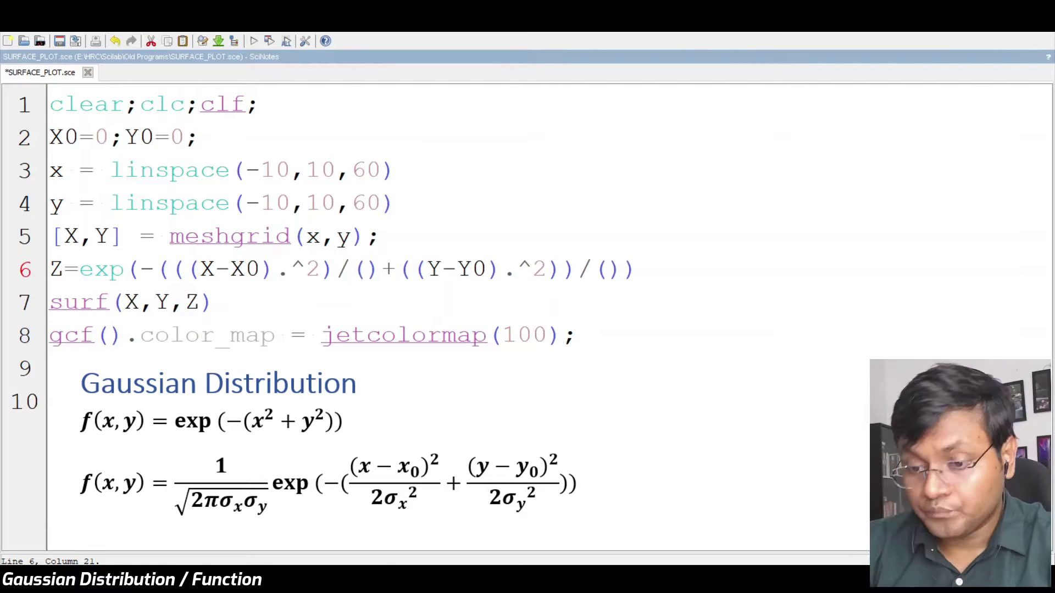
text(2*sx*sx)
click(713, 269)
text(2*sy*sy)
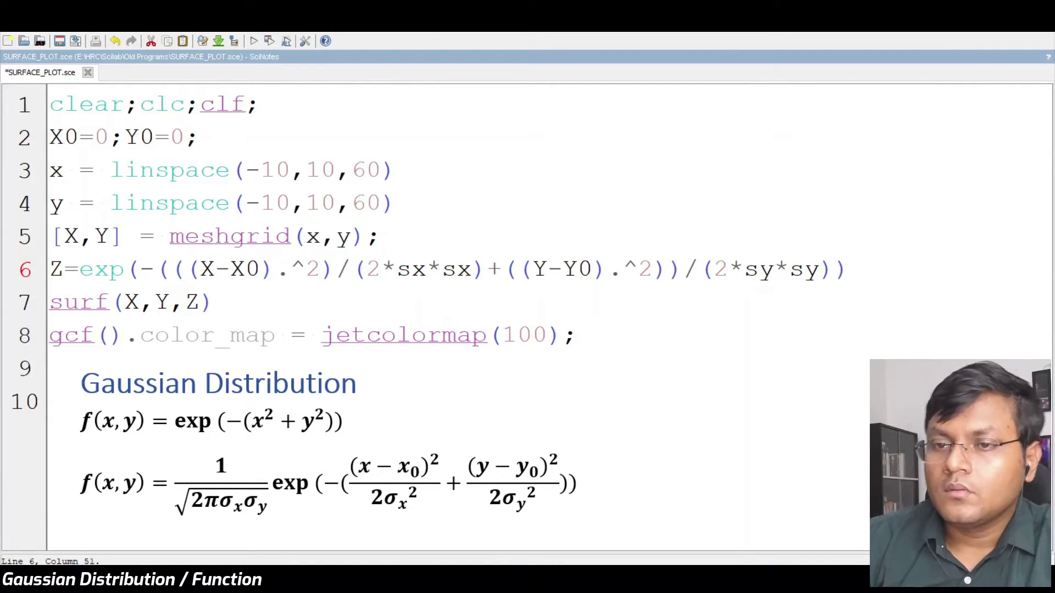
- Append the definitions sx=1;sy=1; after the X0 and Y0 values on line 2
click(80, 269)
click(196, 137)
text(sx=1;sy=1;)
- Multiply the exponential in the Z formula by the leading factor (1/sqrt(2*%pi*sx*sy))
click(80, 270)
text(*)
key(Left)
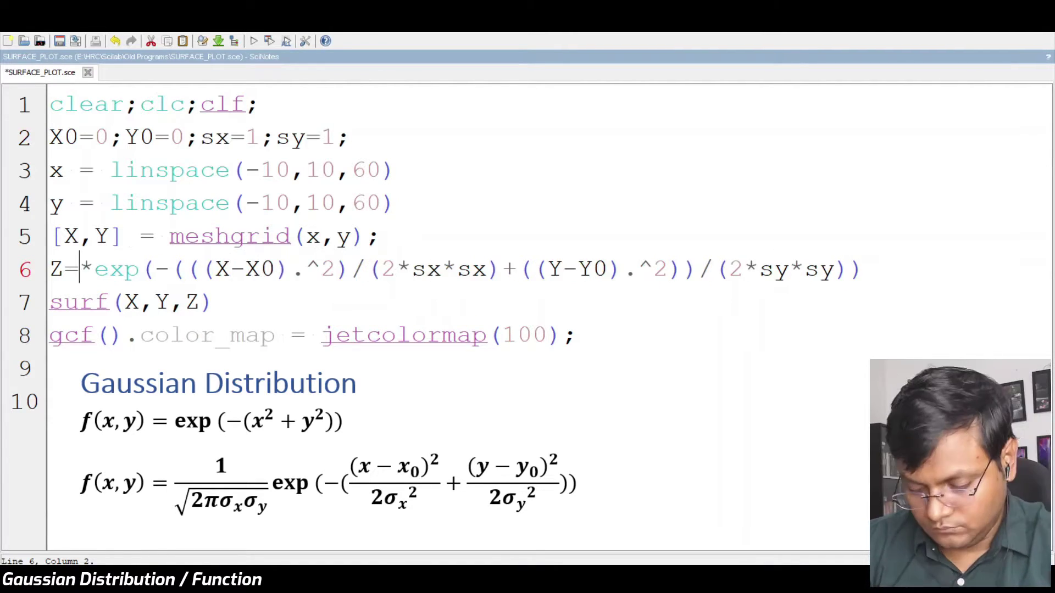
text(())
key(Left)
text(1/sqrt(2*)
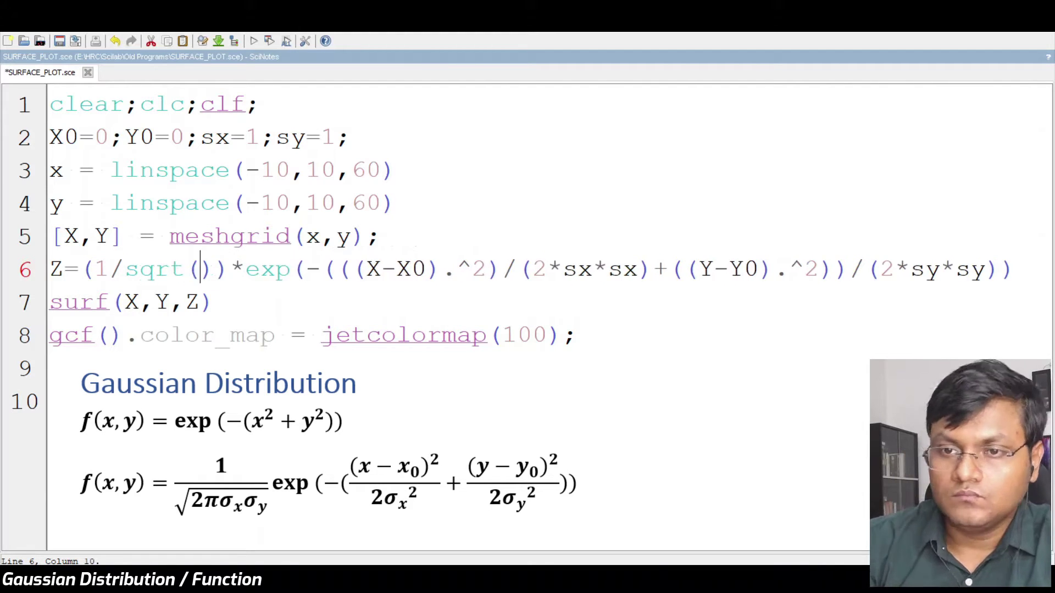
text(%pi*sx*sy)
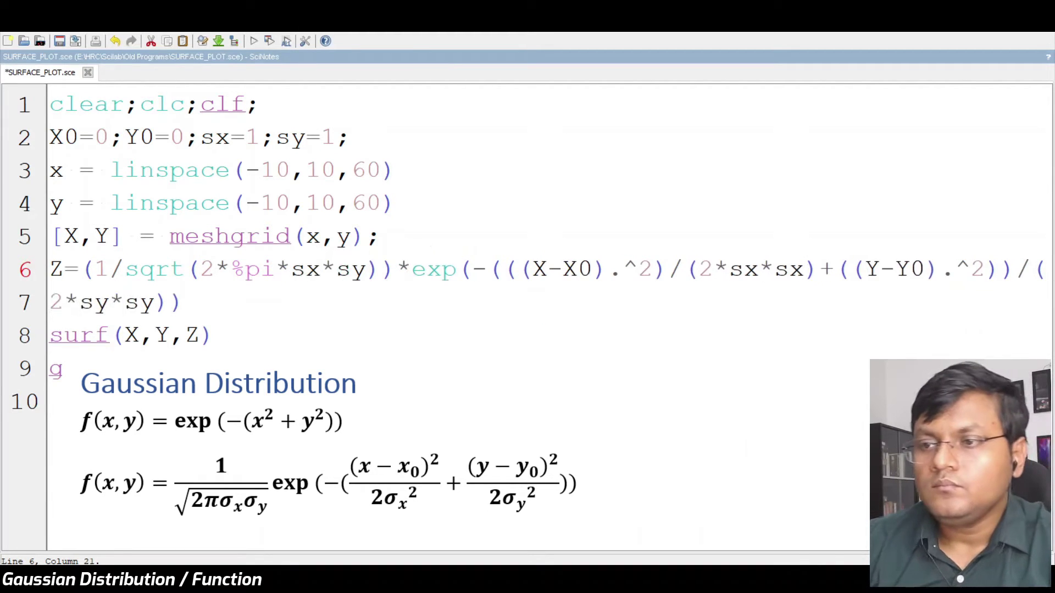
- Review the full Z formula and the X0, Y0, sx and sy definitions on line 2
click(188, 302)
drag(186, 302, 49, 269)
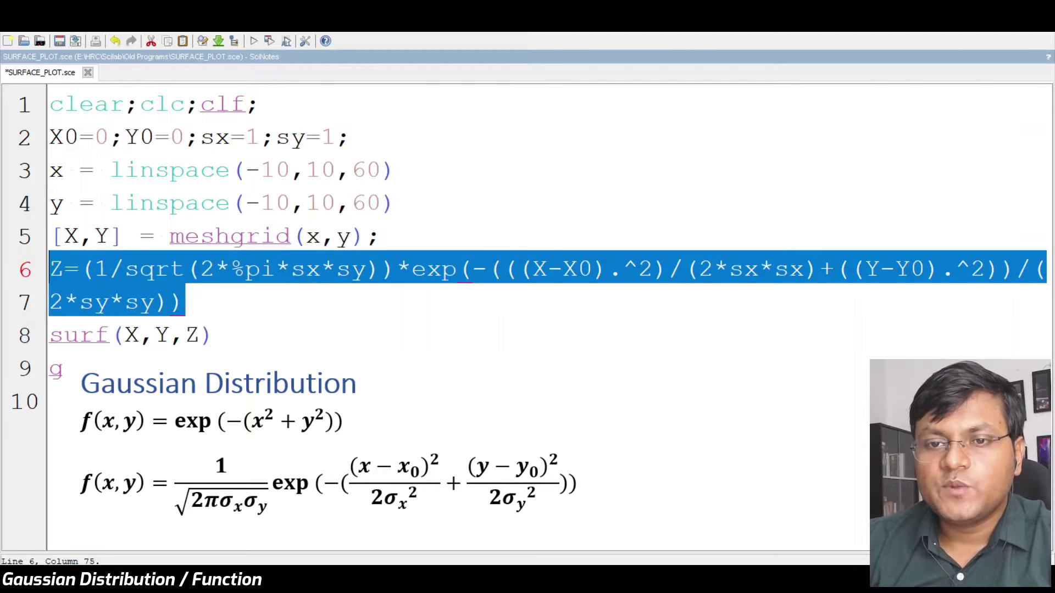
click(124, 170)
drag(186, 137, 64, 137)
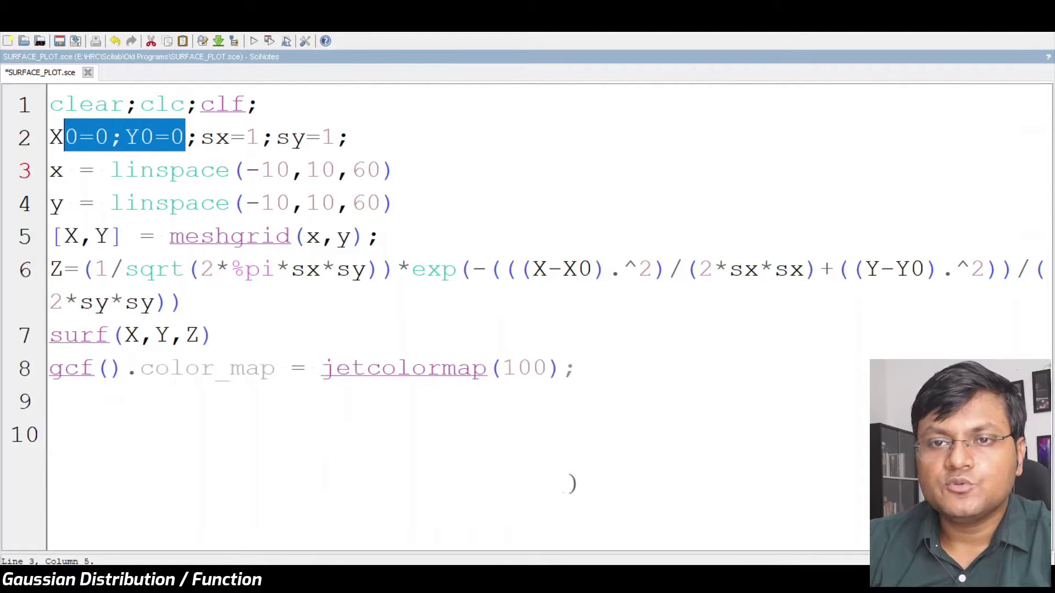
key(shift+Home)
key(End)
key(shift+Left)
key(shift+Left)
key(shift+Left)
key(shift+Left)
key(shift+Left)
key(shift+Left)
key(shift+Left)
key(shift+Left)
key(shift+Left)
key(shift+Left)
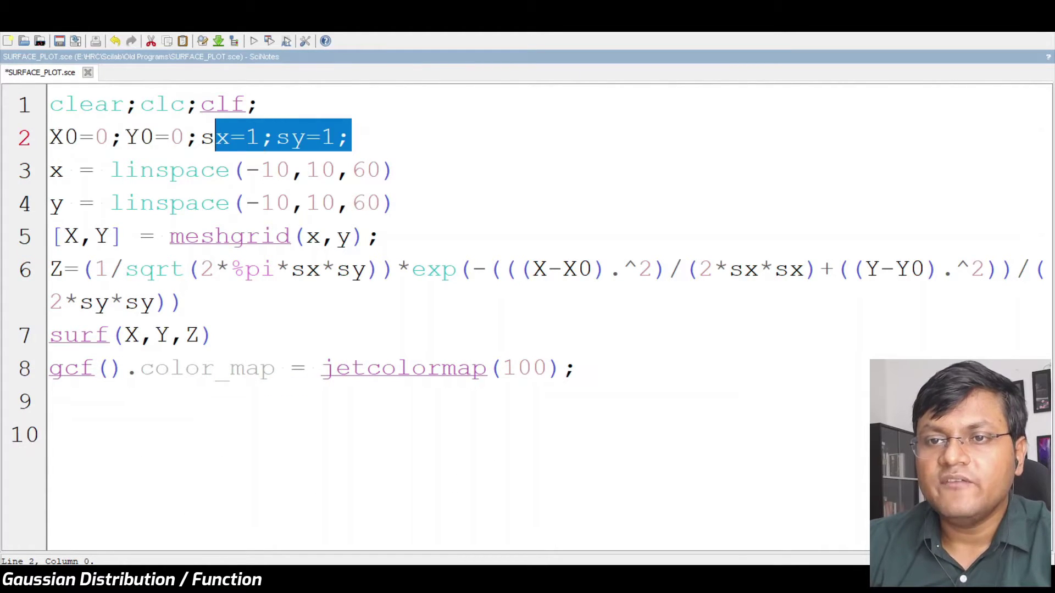
- Save and execute the updated script, maximize the graphic window and rotate the new Gaussian surface plot
click(269, 41)
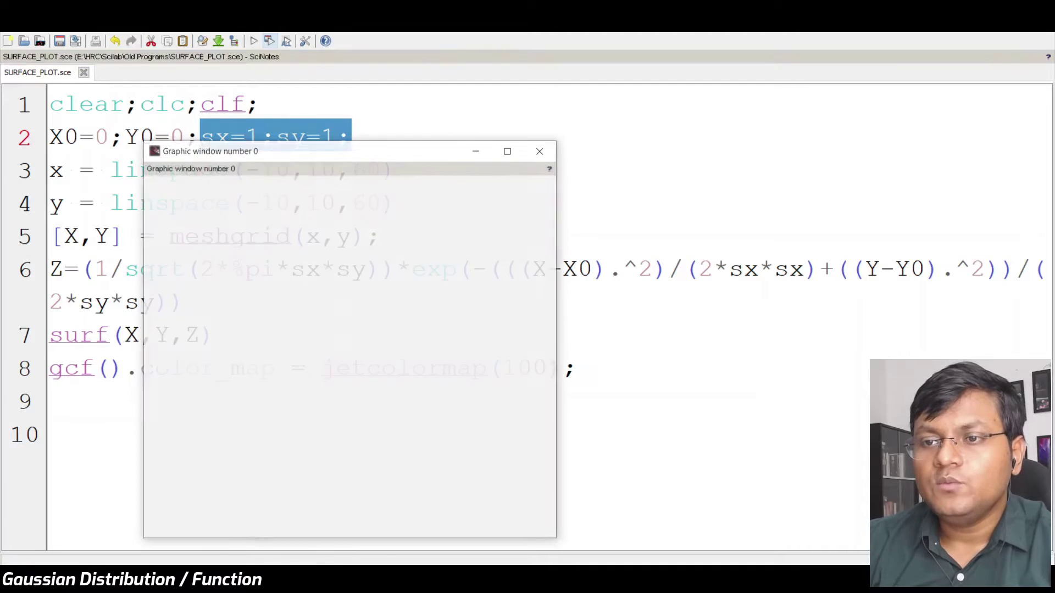
click(513, 150)
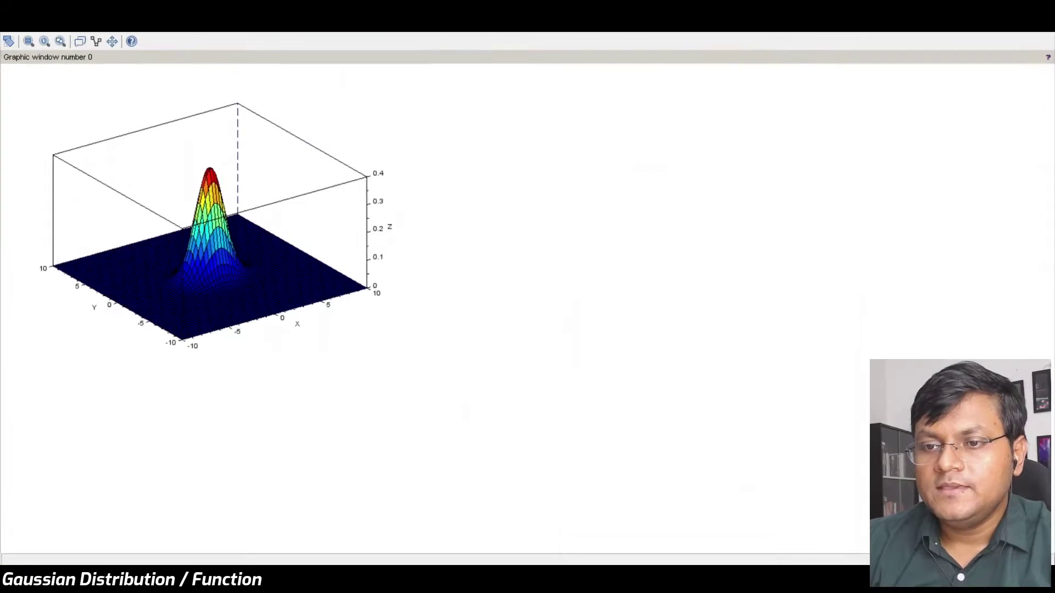
drag(527, 330, 494, 360)
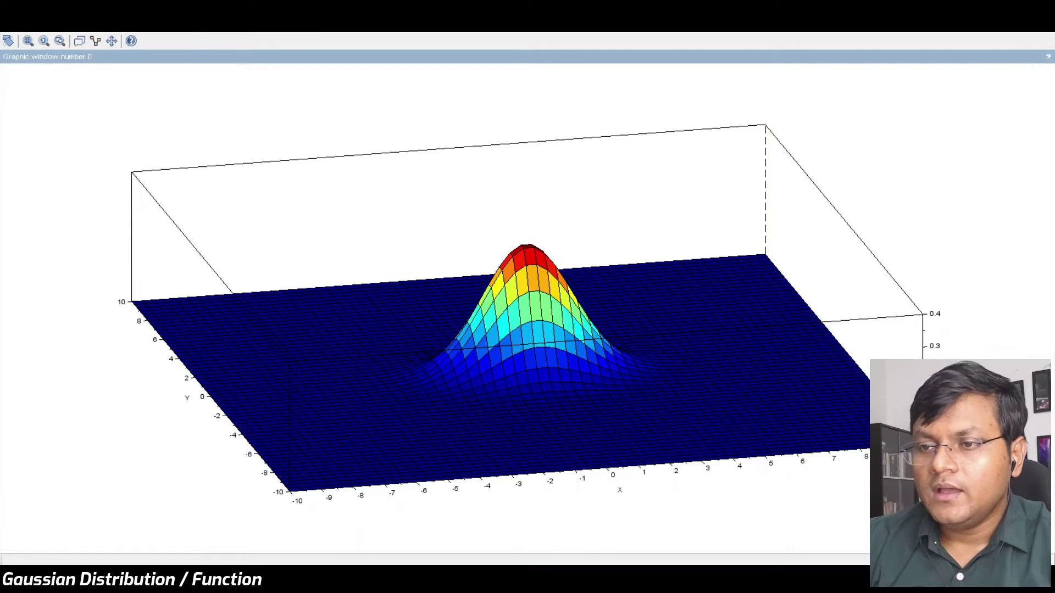
- Add subplot(1,3,1) on a new line below the meshgrid line, remove clf; from line 1, and execute the script
key(alt+Tab)
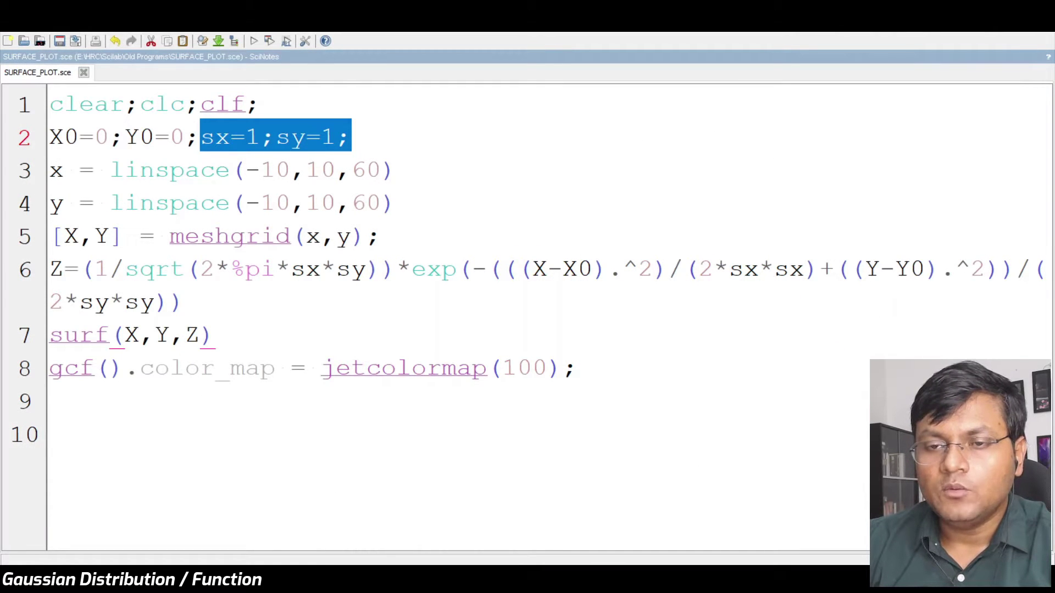
click(381, 237)
key(Return)
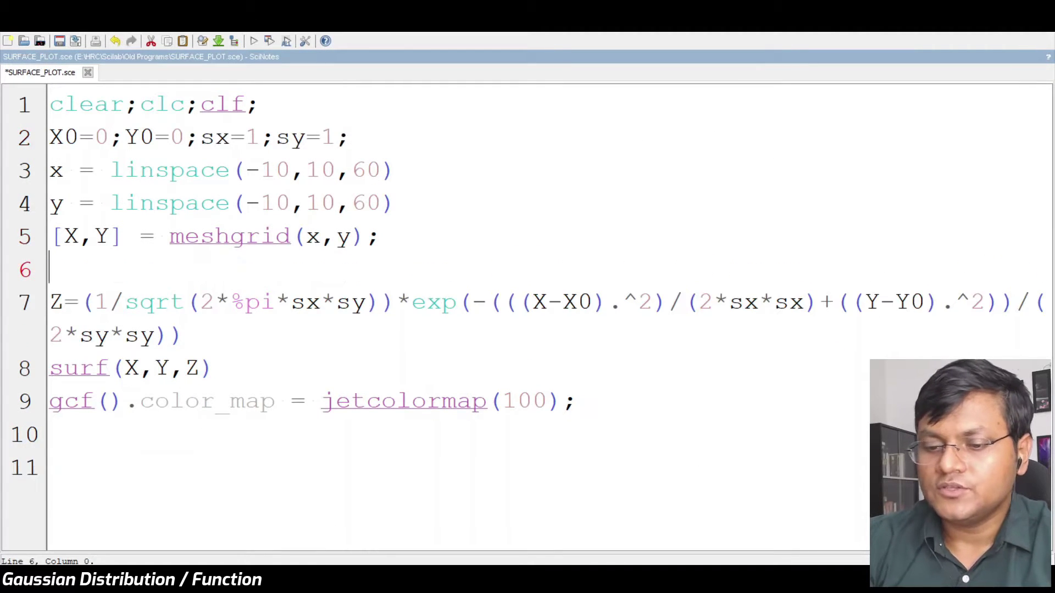
text(subplot(1,)
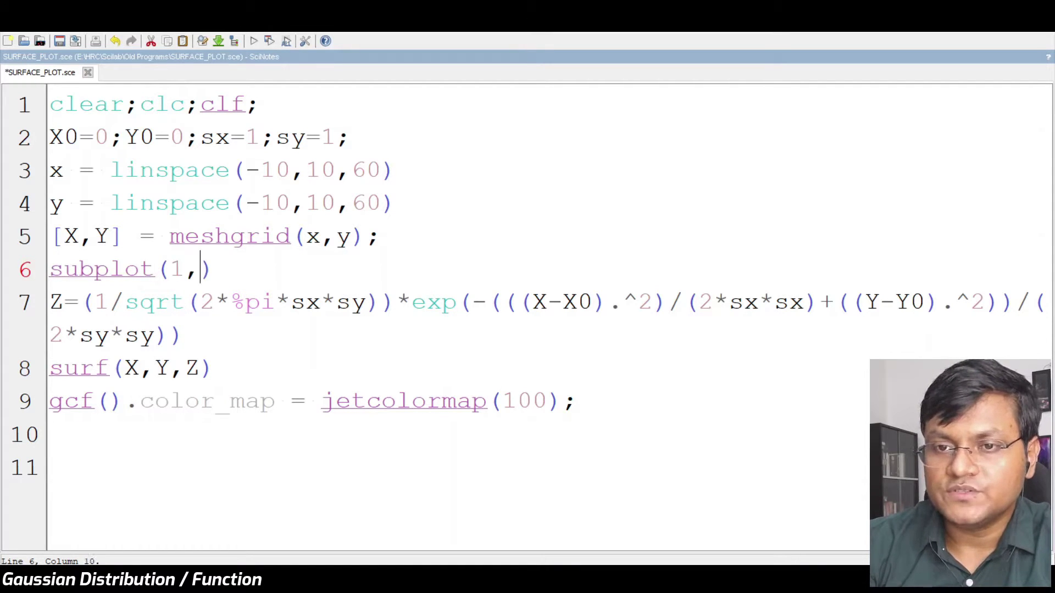
text(3,1)
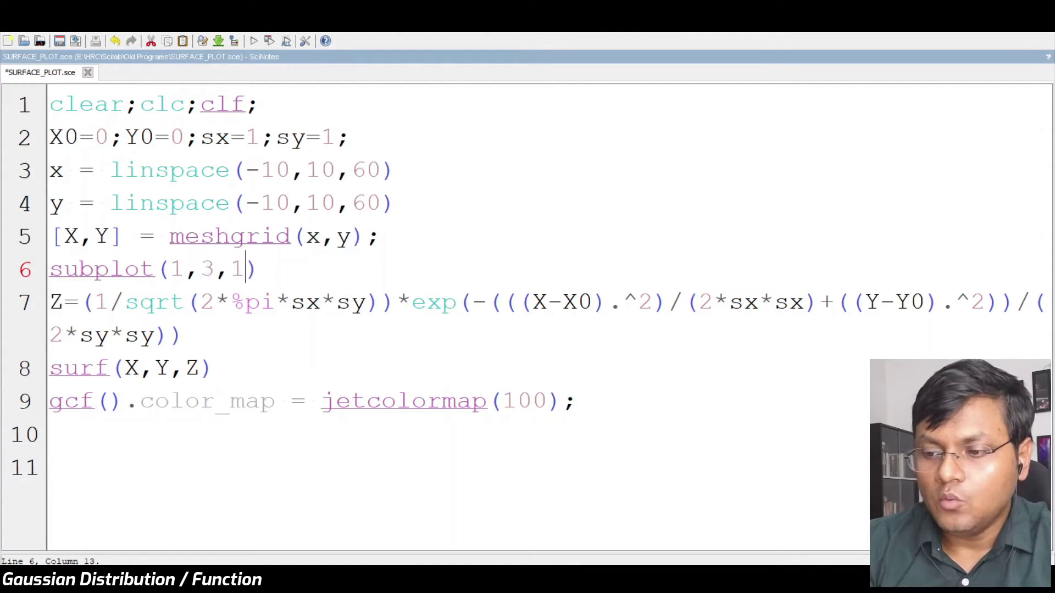
text())
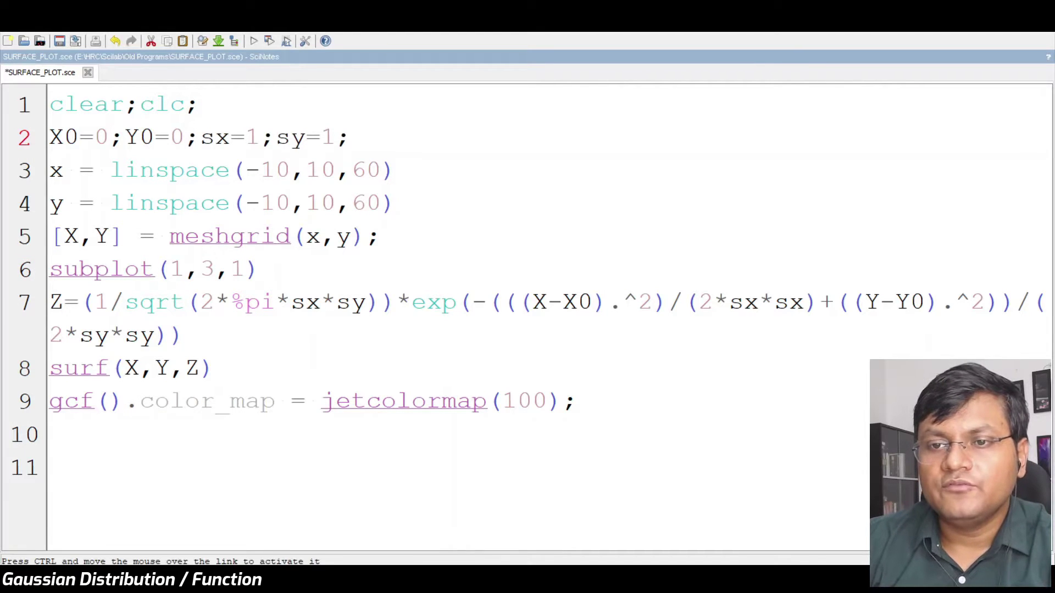
key(F5)
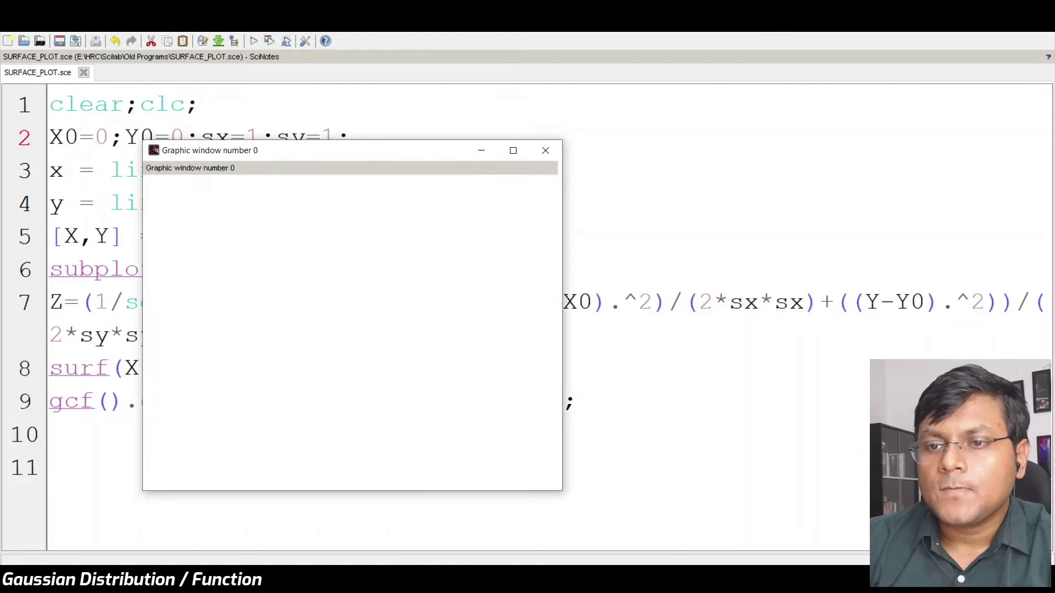
drag(352, 149, 607, 149)
- Set X0 and Y0 to 1, change the subplot line to subplot(1,3,2), and save and execute the script
click(110, 138)
key(BackSpace)
text(1)
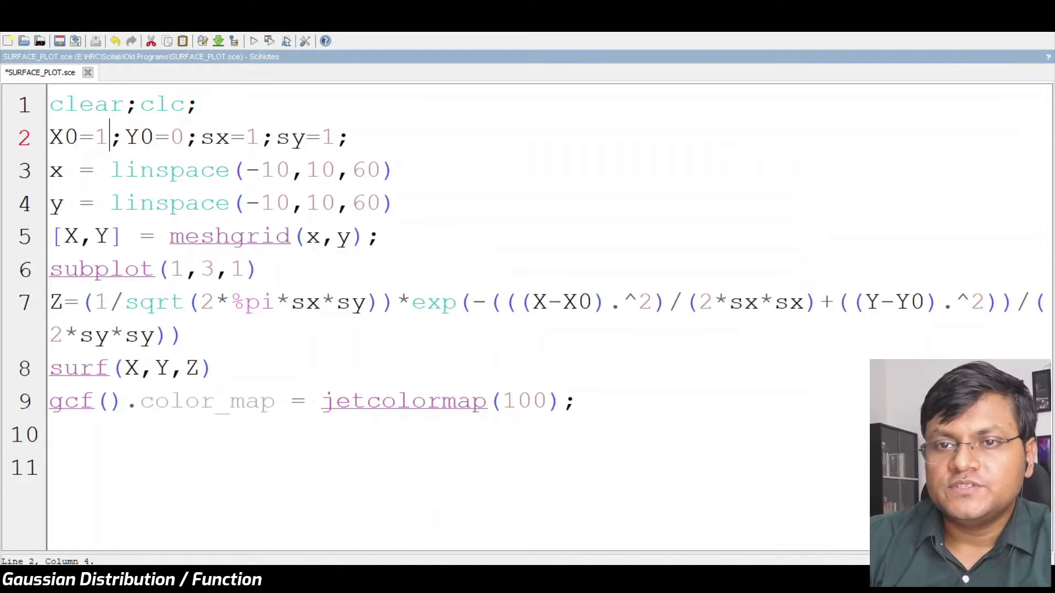
key(BackSpace)
text(1)
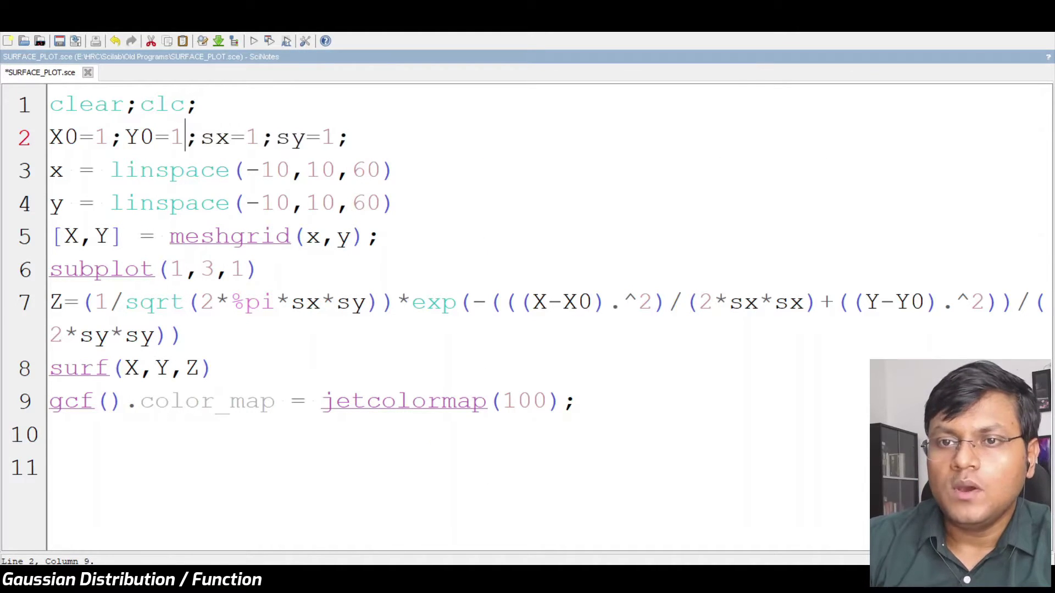
click(246, 269)
key(BackSpace)
text(2)
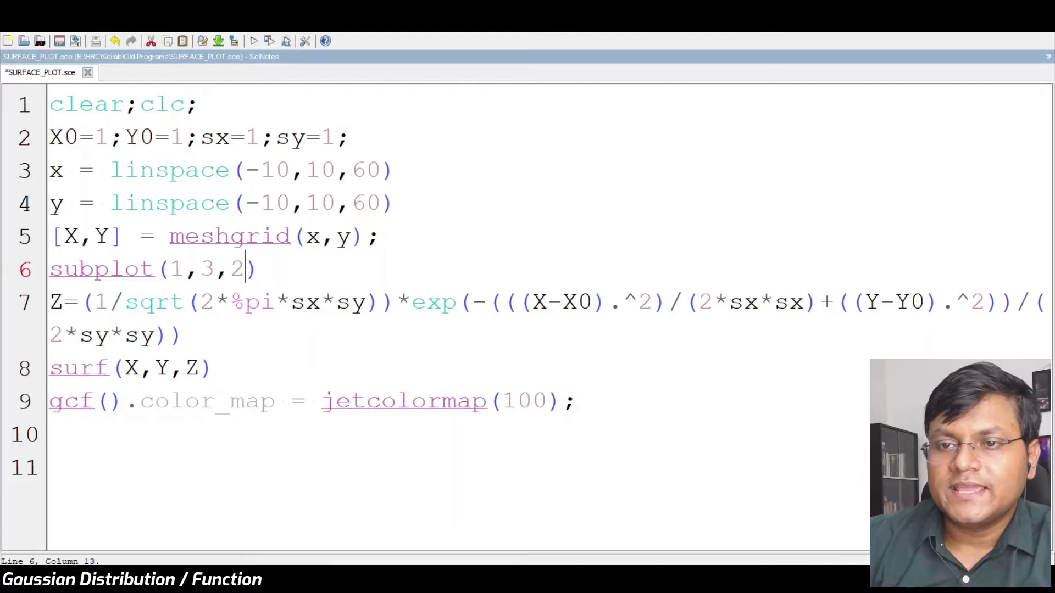
key(ctrl+s)
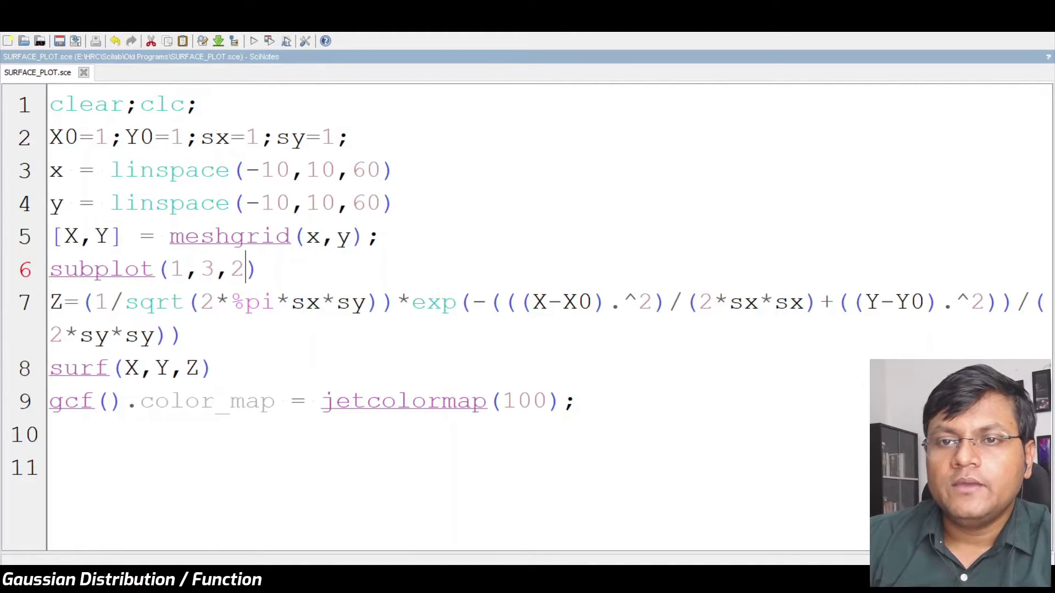
- Set X0 and Y0 to -2 and change the subplot line to subplot(1,3,3)
key(BackSpace)
text(-2)
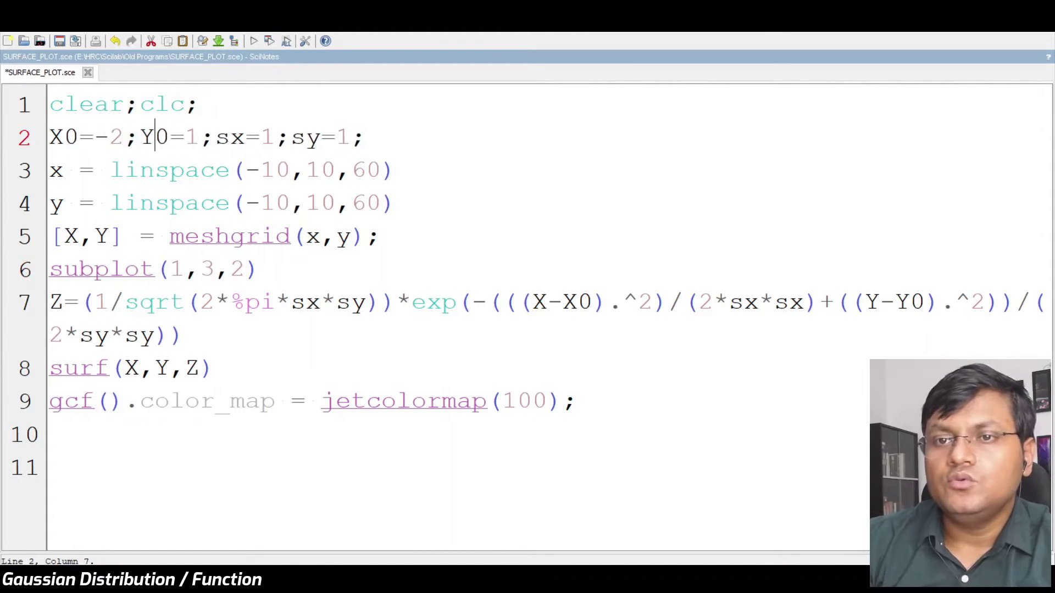
key(BackSpace)
text(-2)
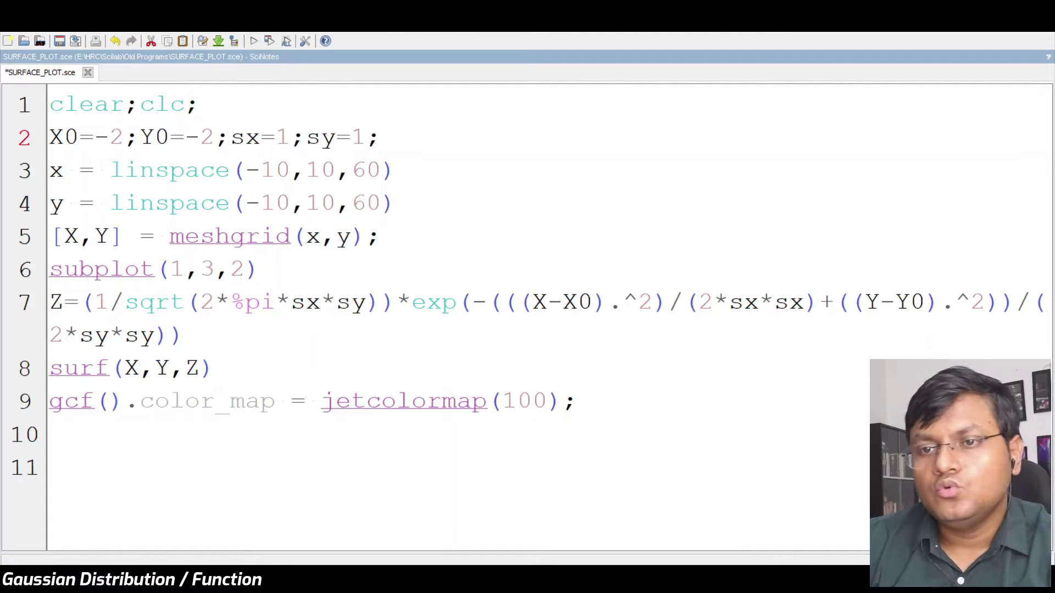
key(BackSpace)
text(3)
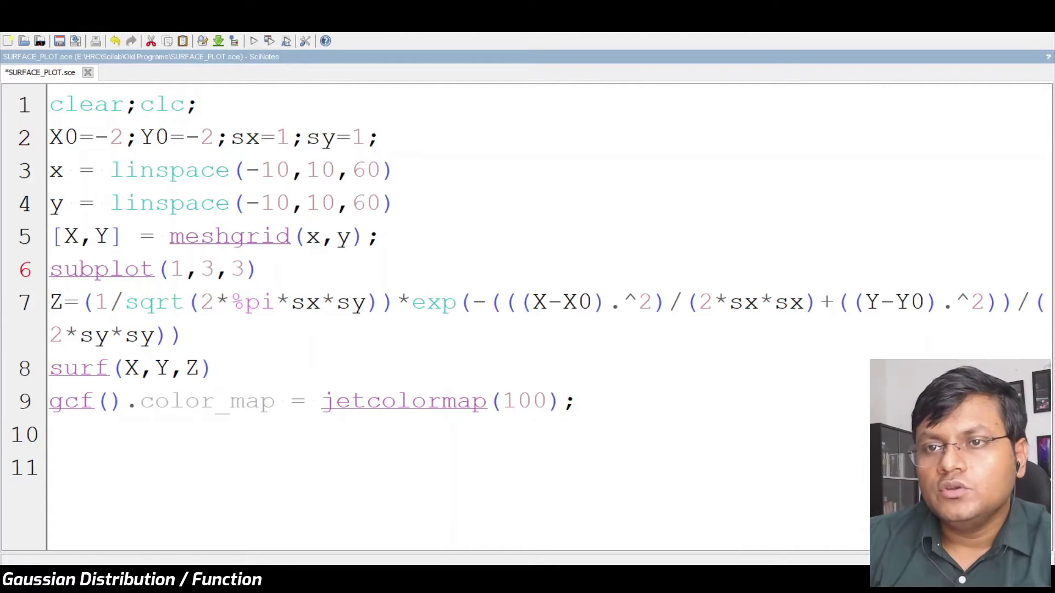
- Execute the script, maximize the graphic window and rotate the first of the three Gaussian subplots
key(F5)
click(507, 576)
click(646, 515)
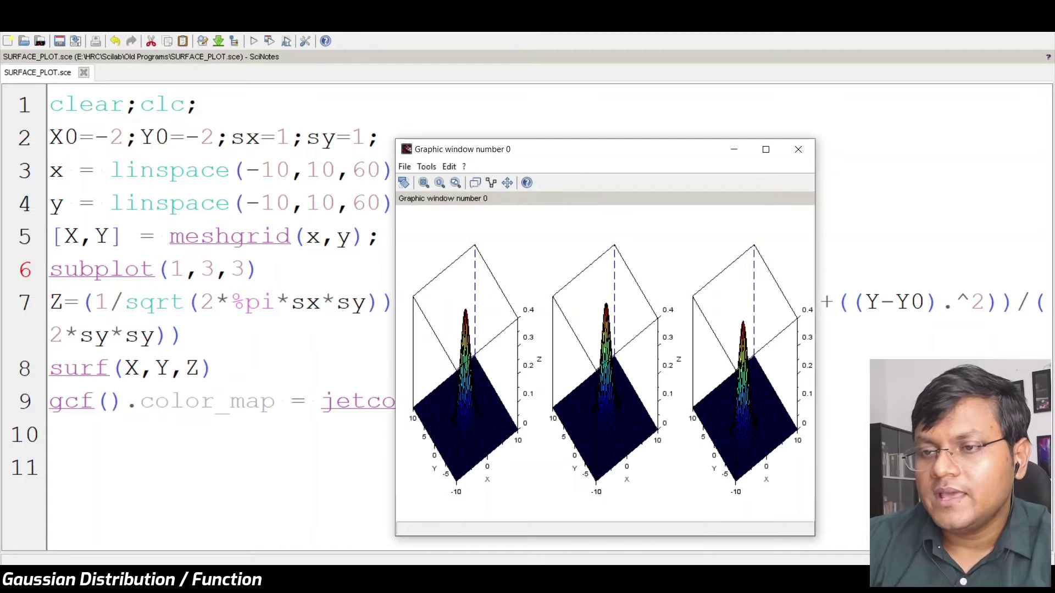
click(765, 149)
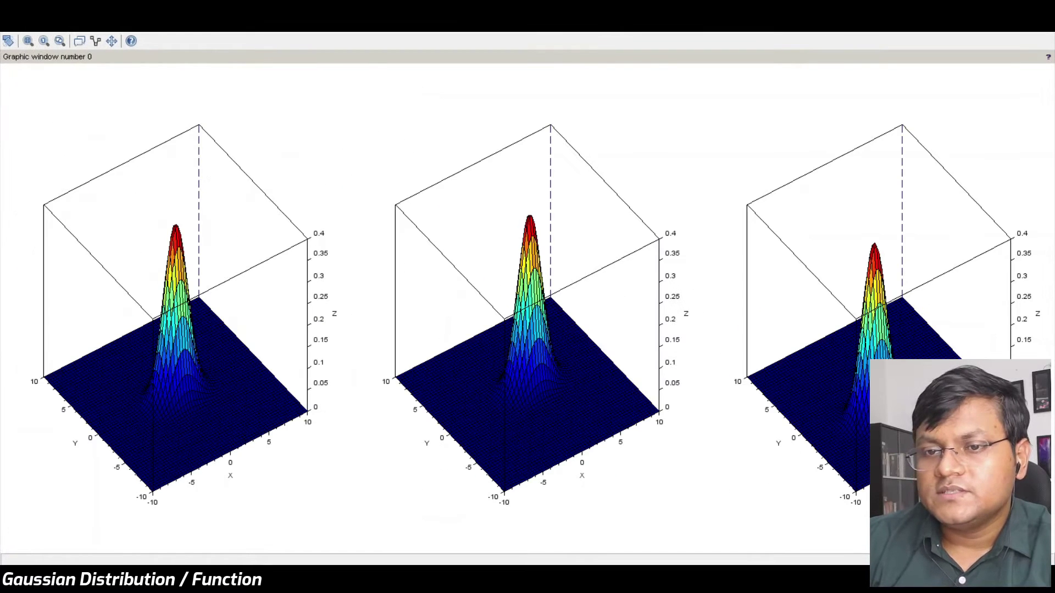
drag(220, 308, 143, 246)
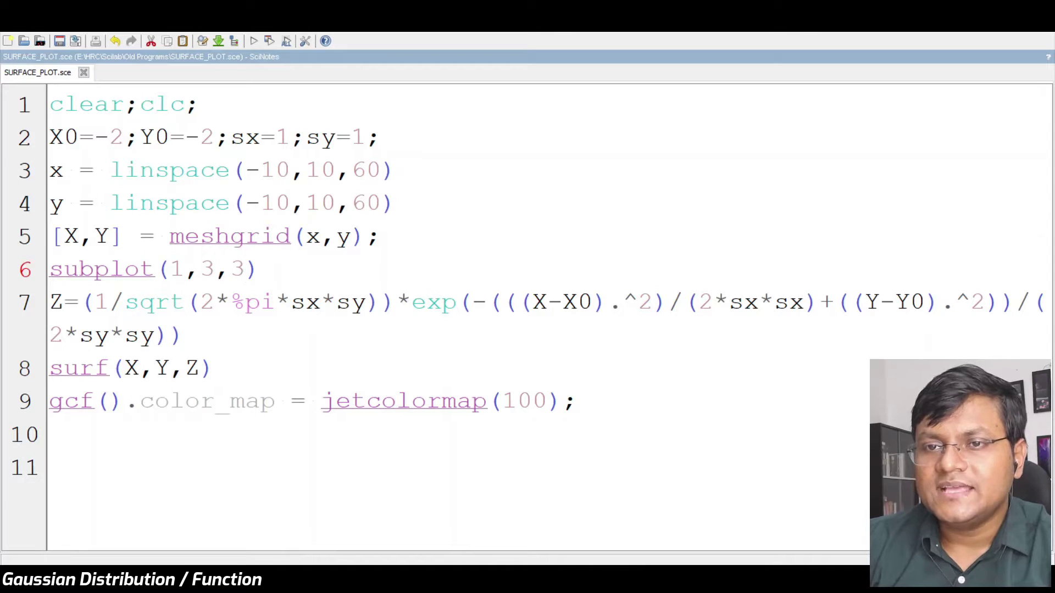
- Set both centre values X0 and Y0 on line 2 back to 0
click(125, 137)
key(BackSpace)
key(BackSpace)
text(0)
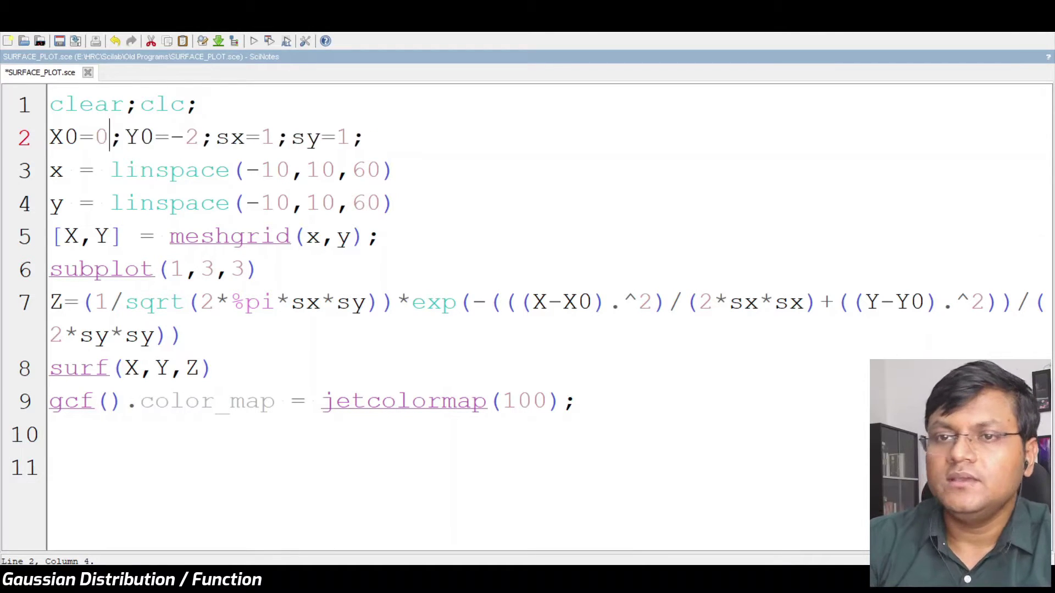
key(BackSpace)
key(BackSpace)
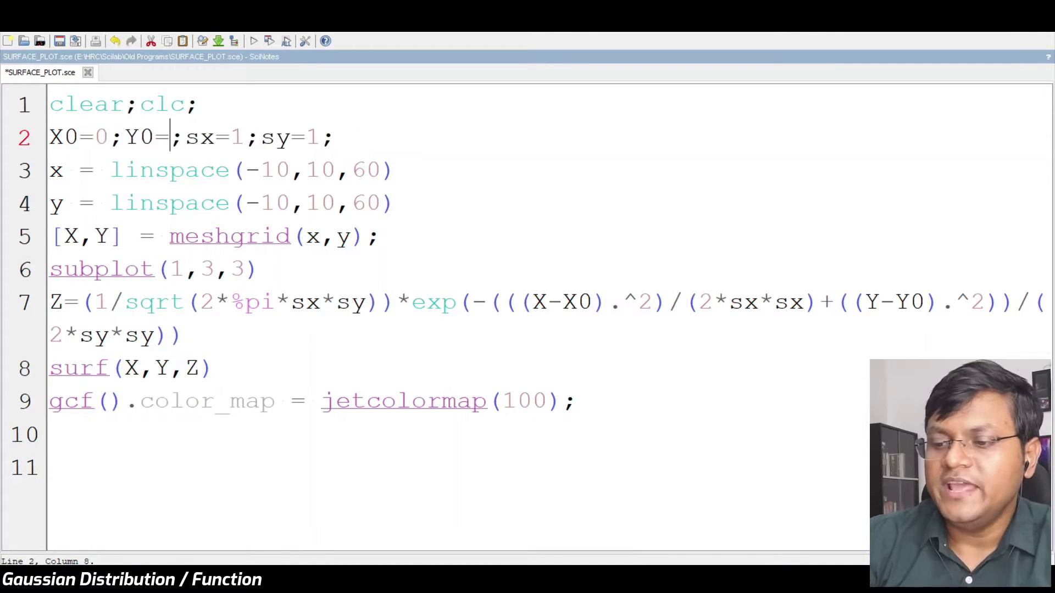
text(0)
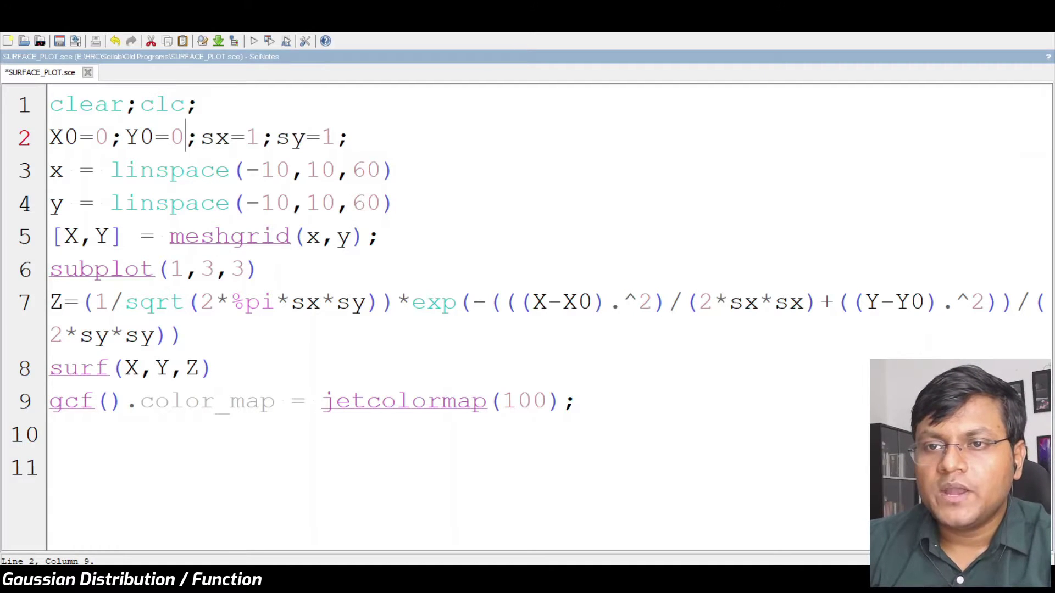
- Set sx to 2 and sy to 0.5 on line 2
drag(260, 137, 245, 137)
text(2)
double_click(328, 137)
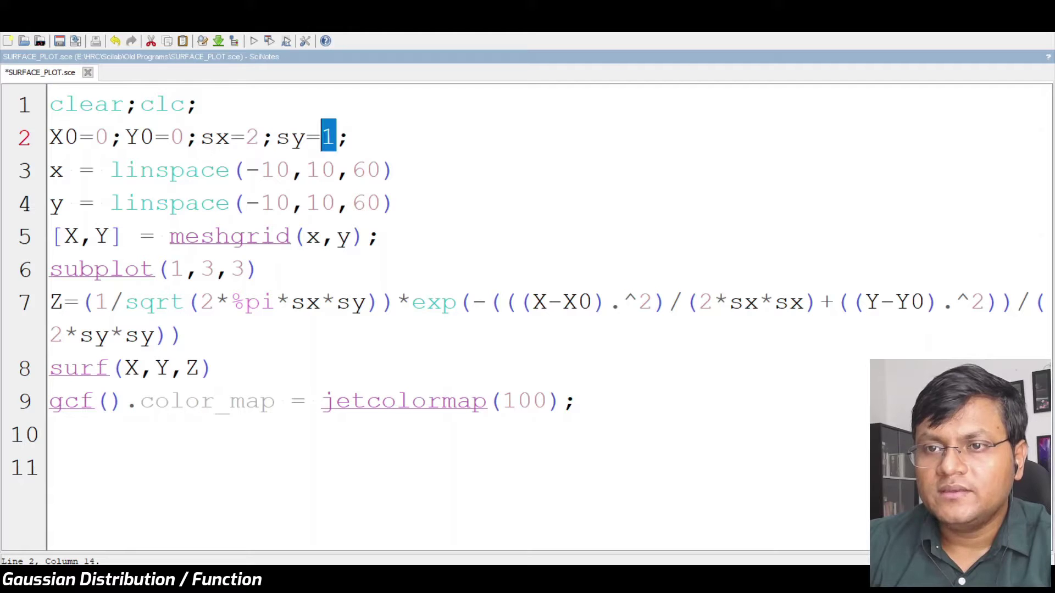
text(0.5)
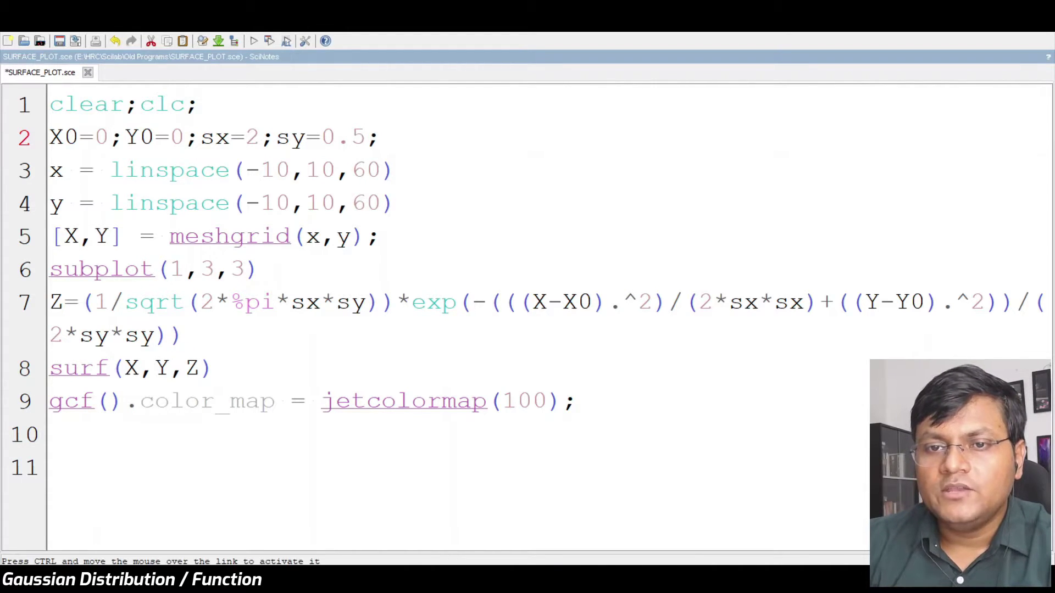
- Comment out the subplot(1,3,3) line with // and execute the script
click(64, 269)
click(51, 269)
text(//)
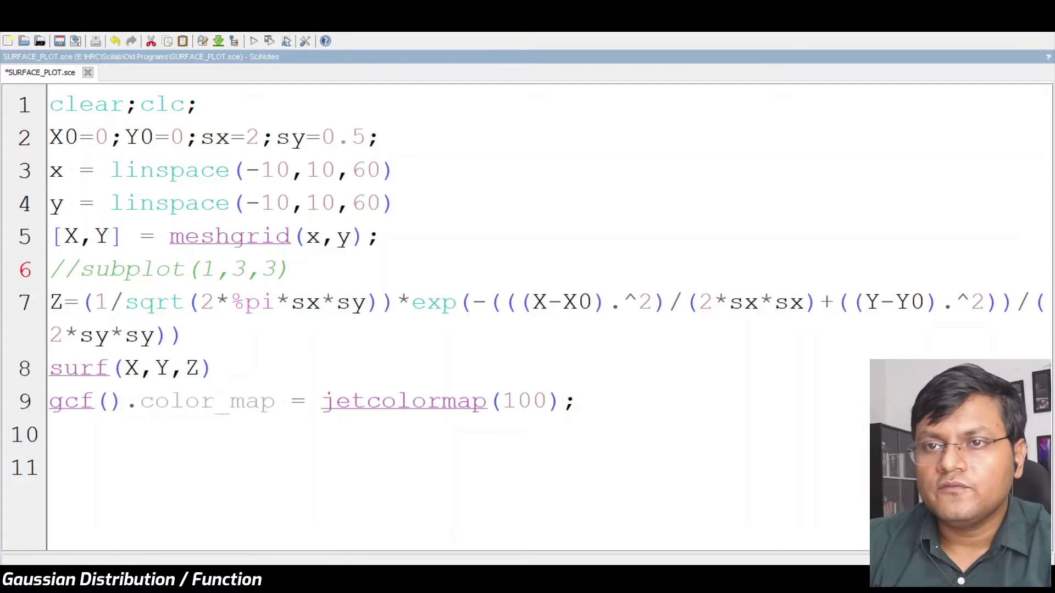
key(F5)
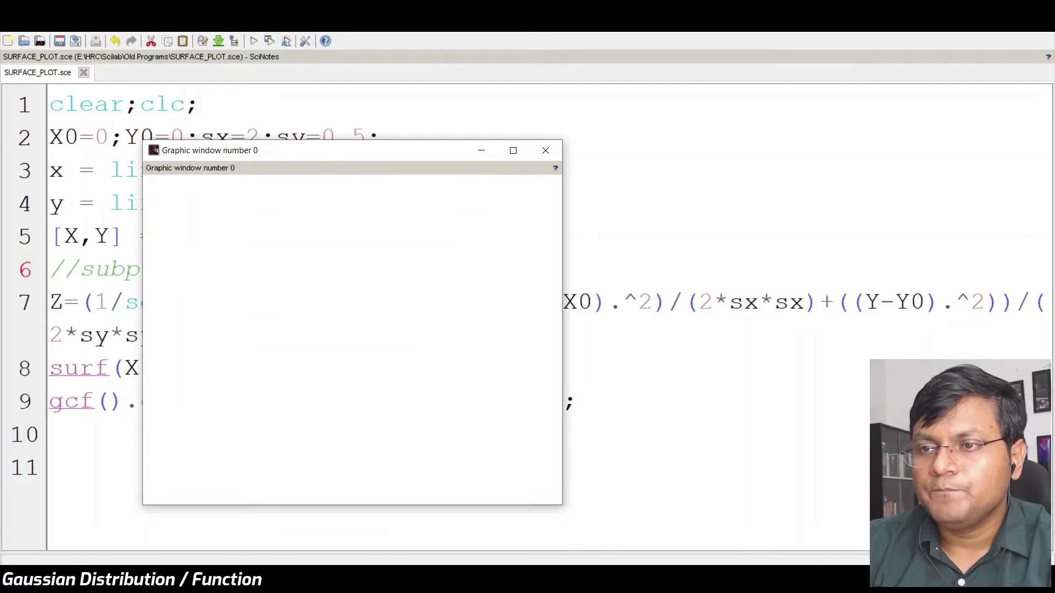
- Rotate the single Gaussian surface in the maximized graphic window to examine its width along the Y axis
key(super+Up)
drag(494, 308, 615, 280)
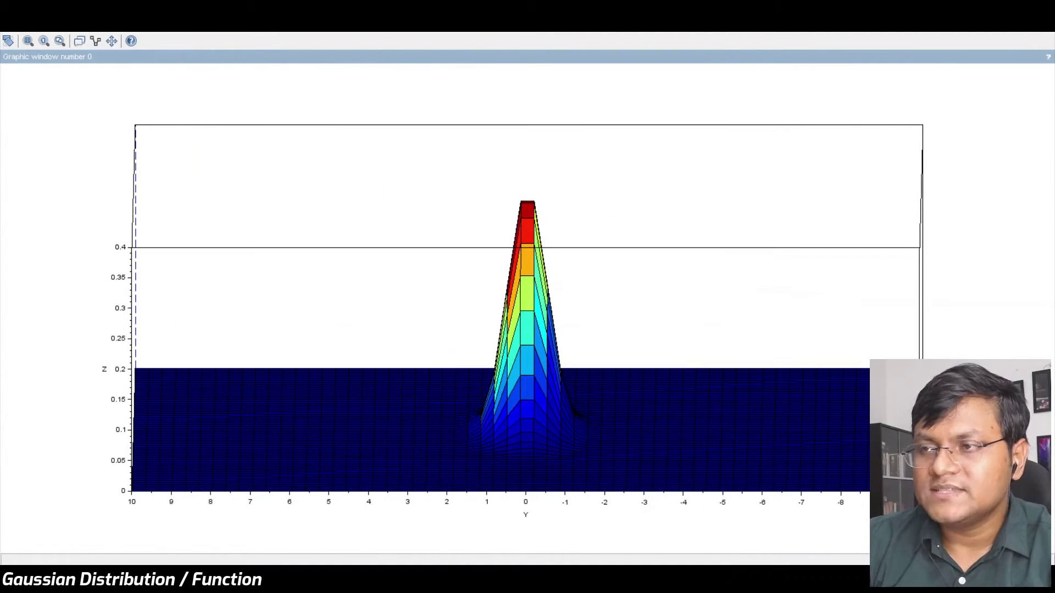
key(super+Down)
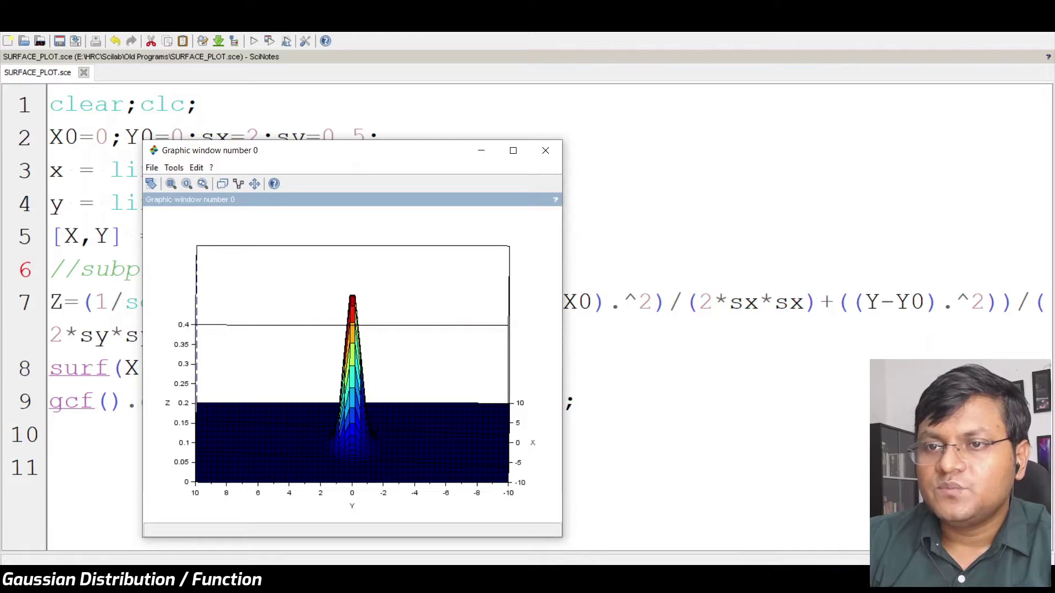
drag(352, 150, 663, 152)
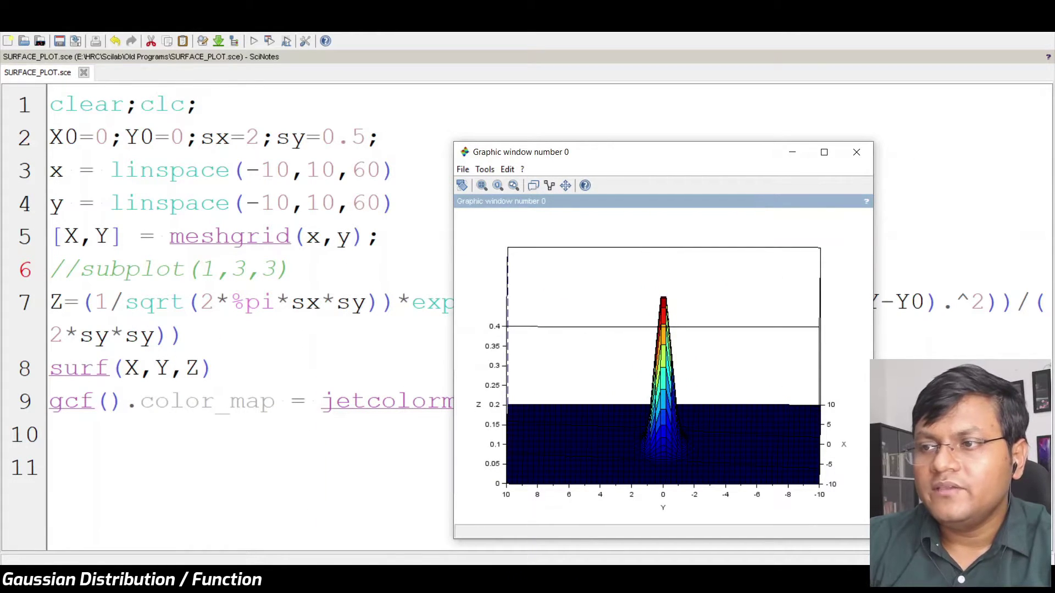
click(824, 152)
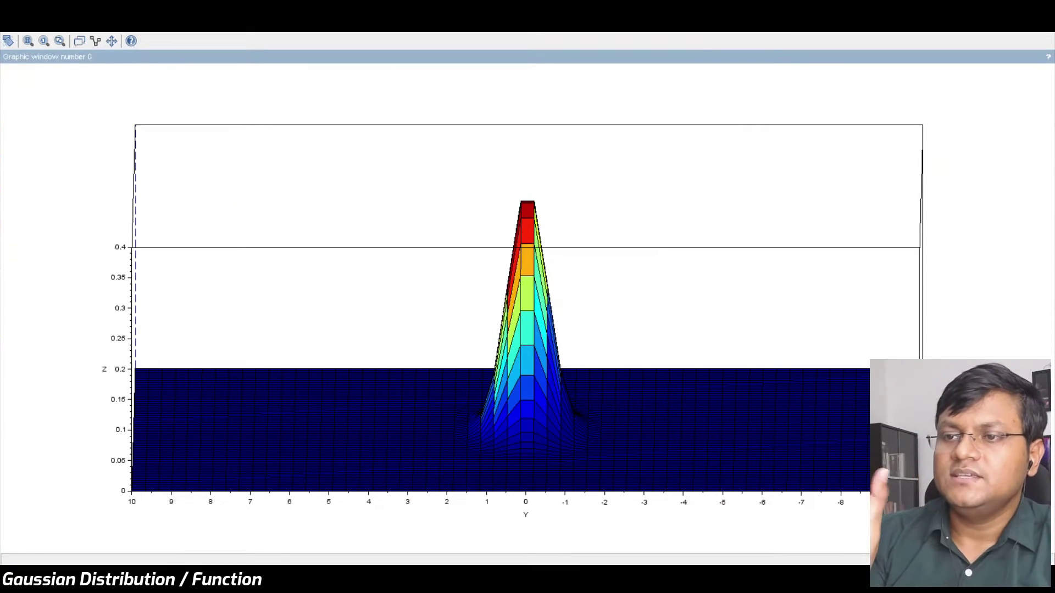
drag(626, 286, 426, 310)
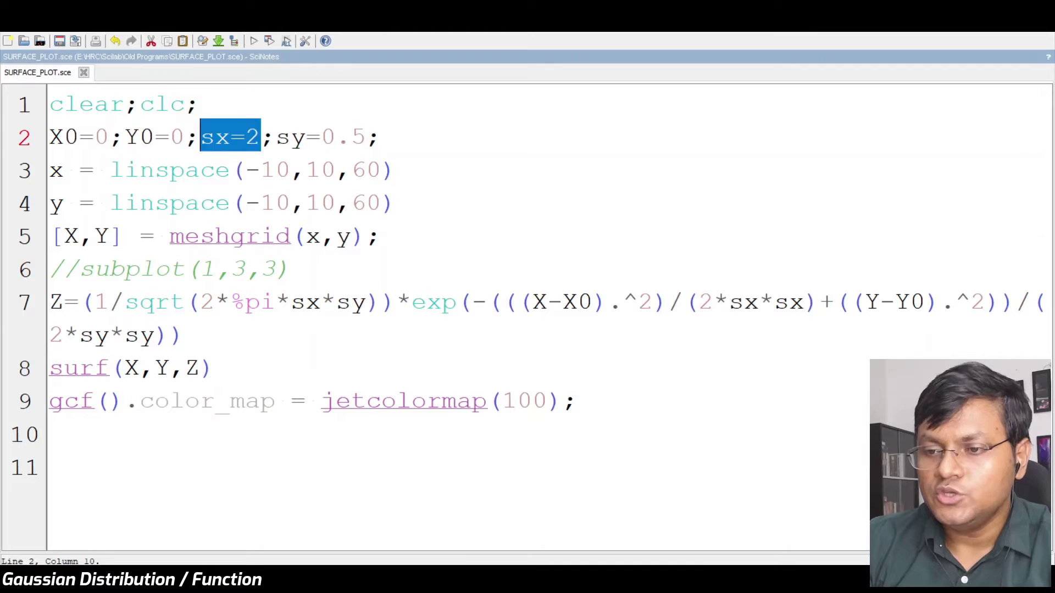
- Bring the graphic window back from the script, enlarge it and rotate the surface to compare its spread along X and Y
click(507, 577)
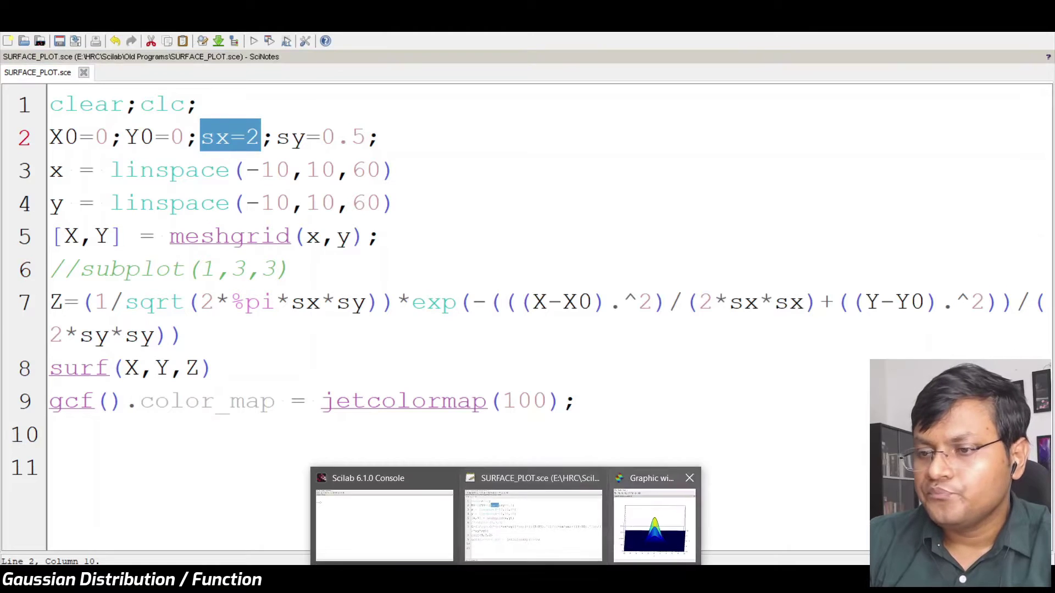
click(654, 516)
drag(654, 351, 823, 401)
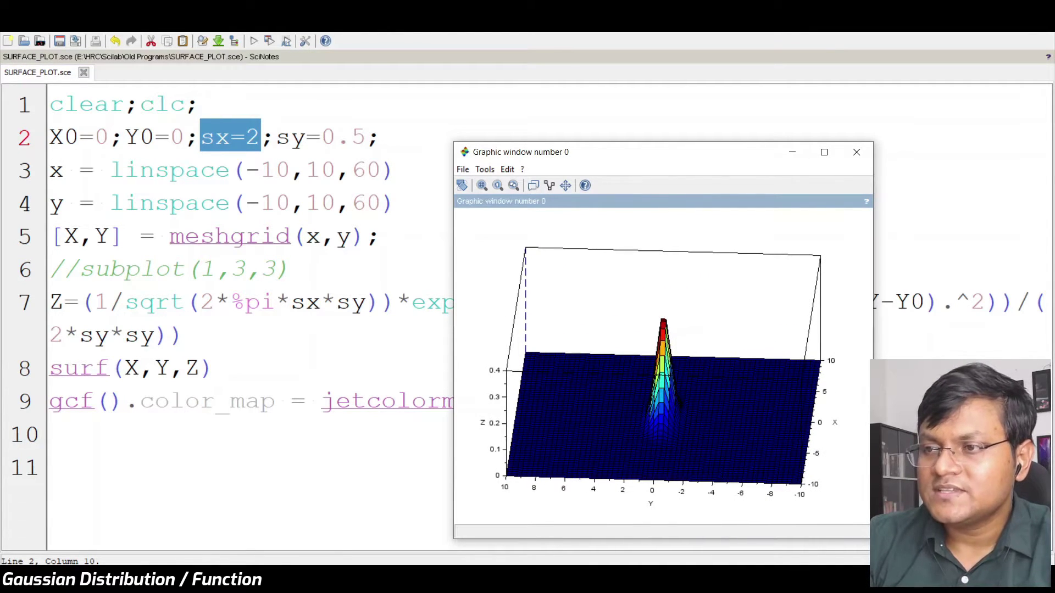
click(824, 152)
drag(621, 275, 708, 319)
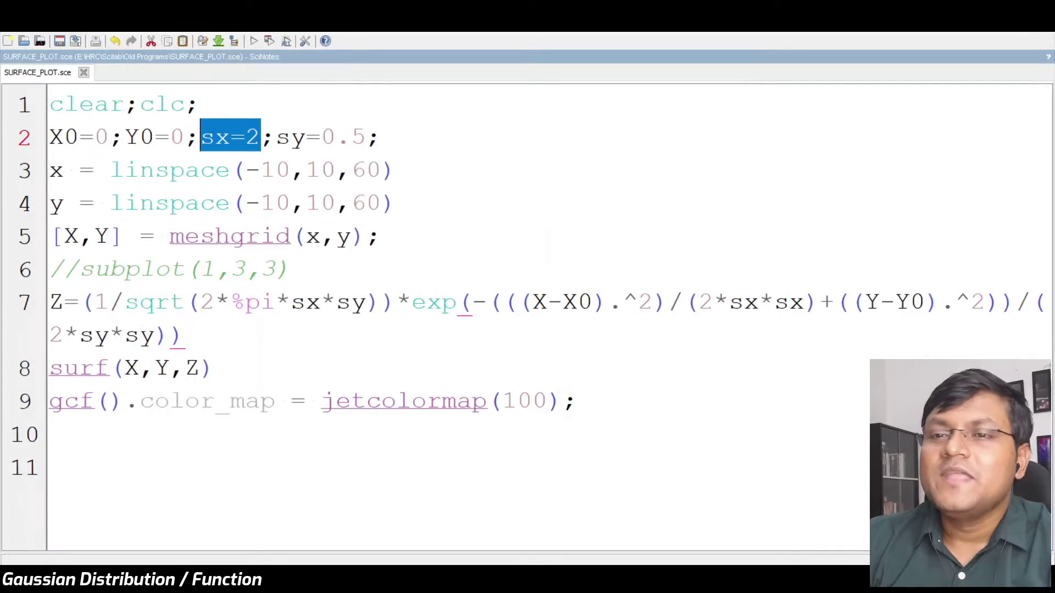
- Set sx to 0.5 on line 2, execute the script and maximize the graphic window
click(380, 237)
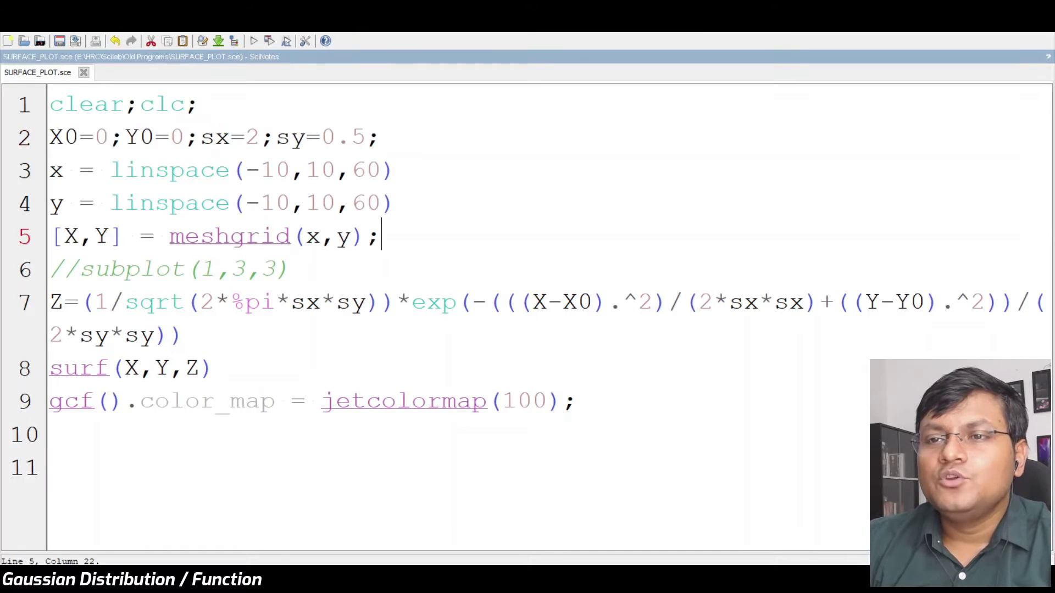
key(BackSpace)
text(0.5)
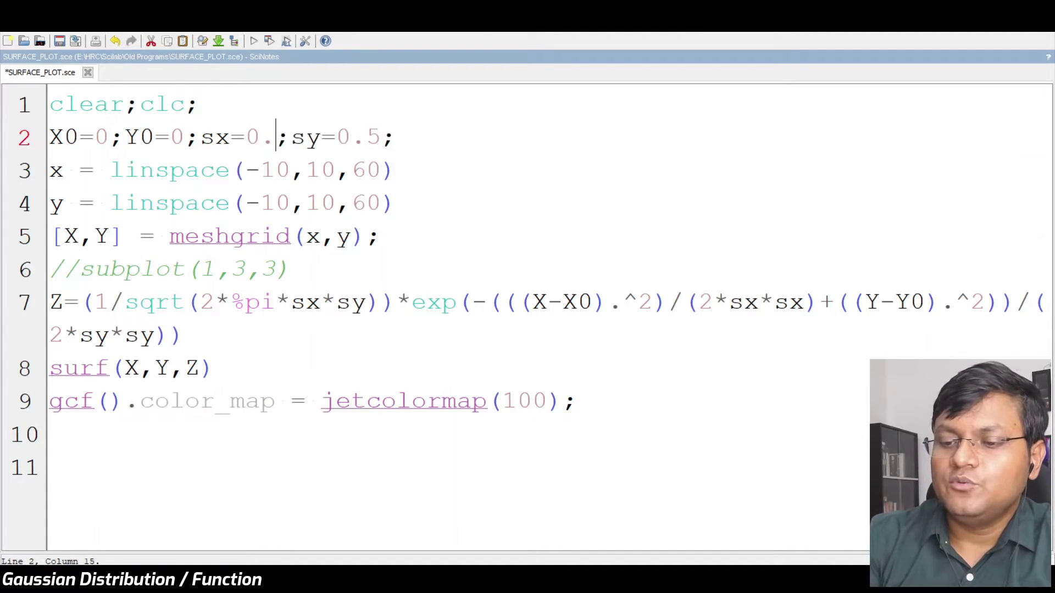
key(F5)
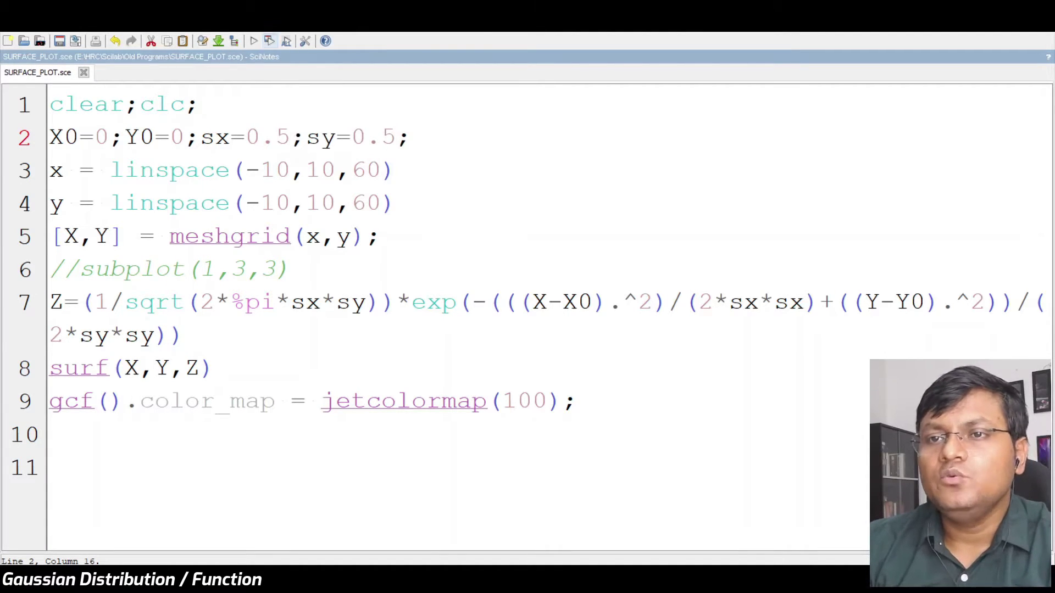
click(513, 151)
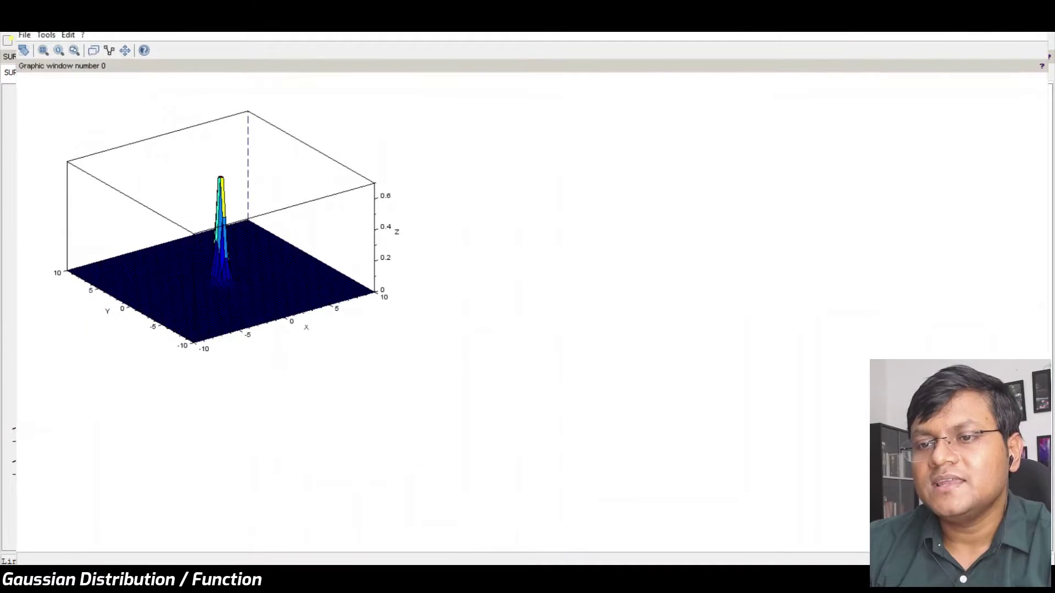
- Rotate the Gaussian surface to examine its spread along X and Y, checking the plot against the sx and sy values in the script
drag(527, 307, 466, 292)
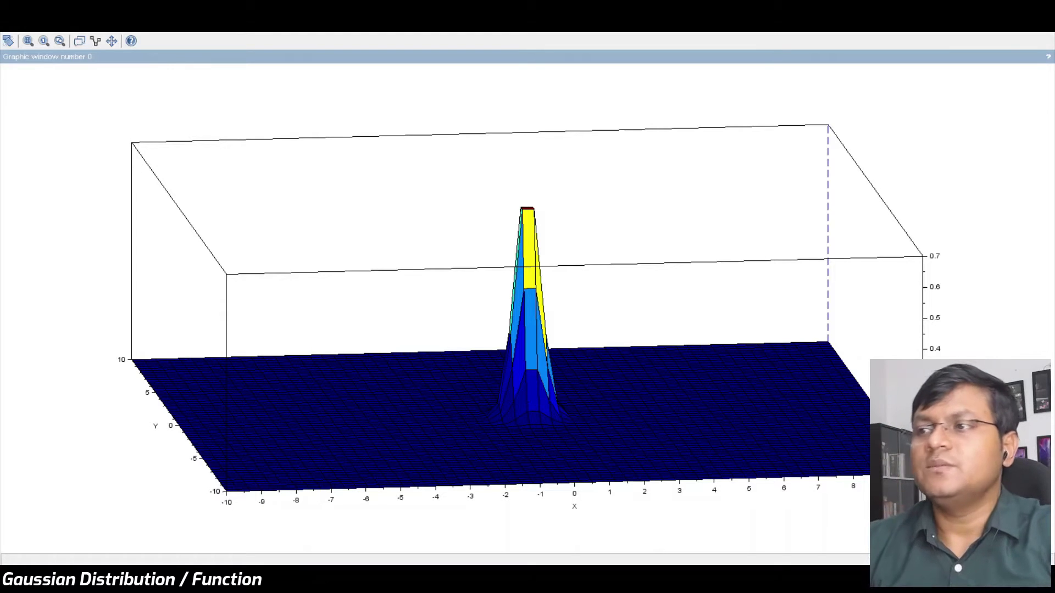
click(1006, 8)
drag(385, 151, 758, 98)
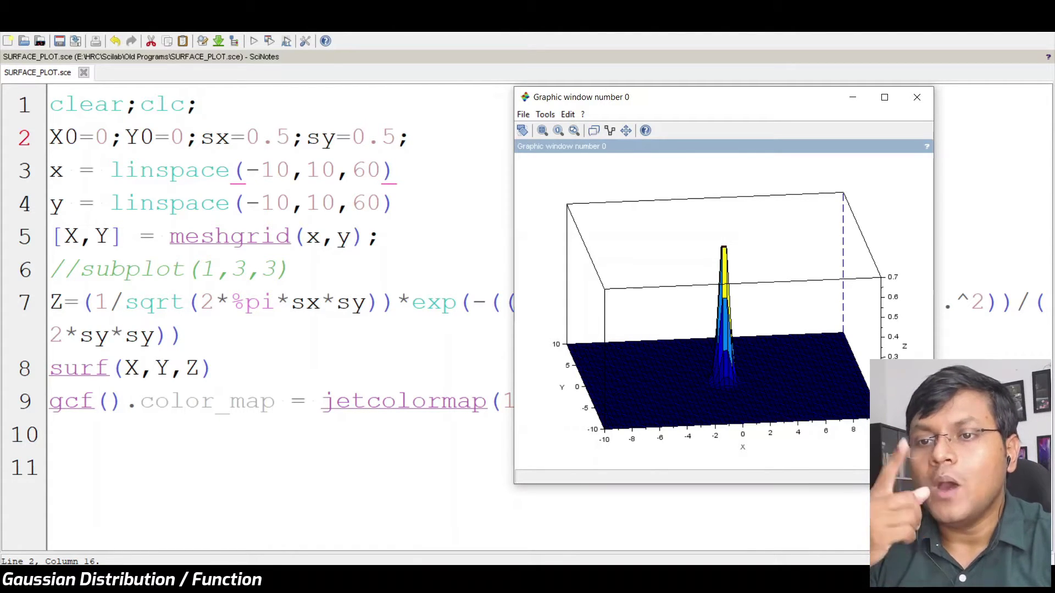
click(885, 97)
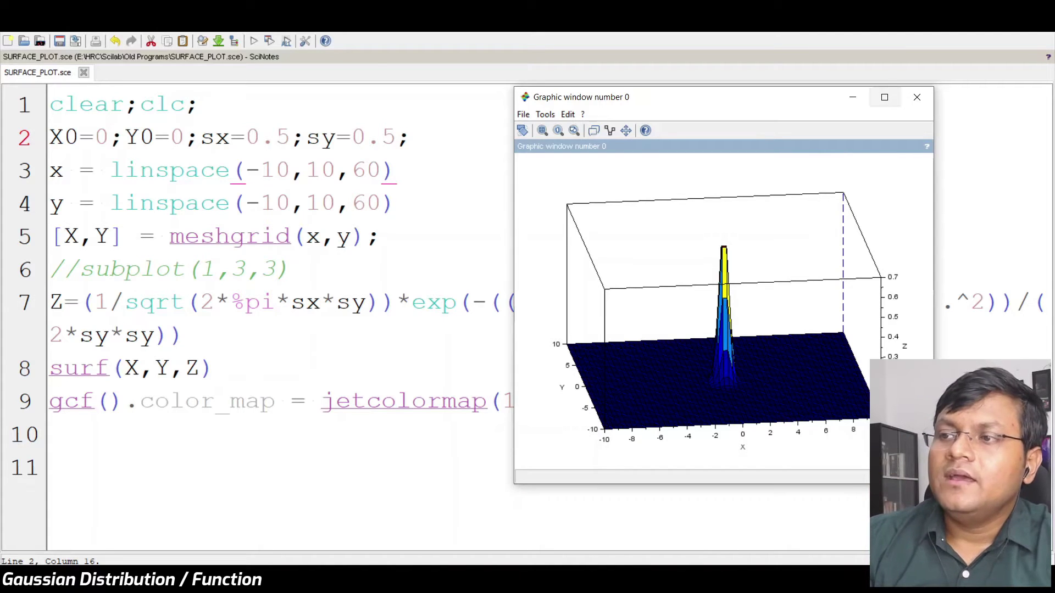
drag(554, 286, 410, 223)
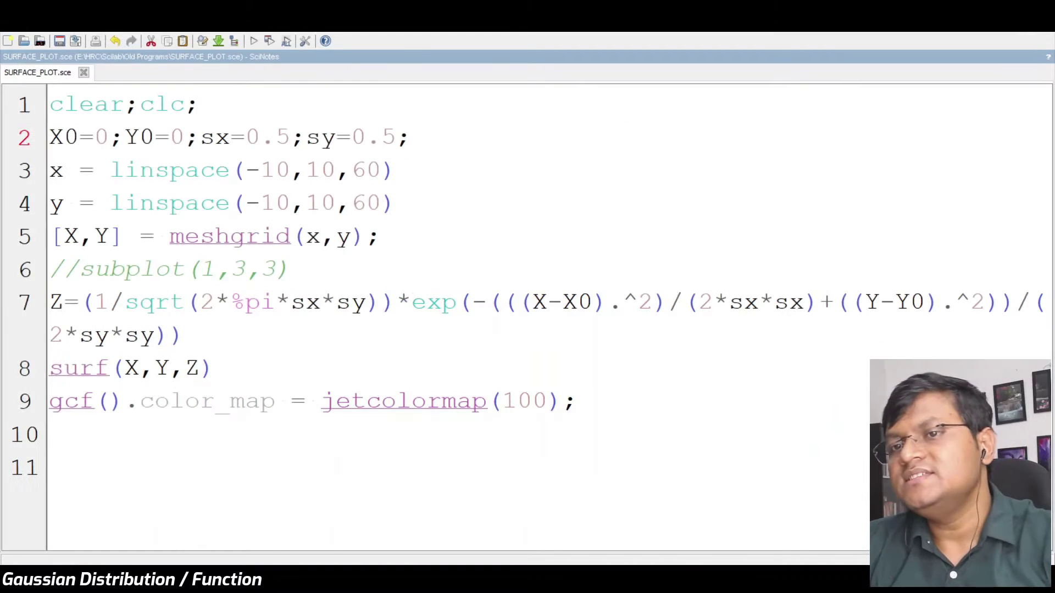
- Set both sx and sy to 0.1 on line 2, then execute the script and rotate the new surface to inspect its peak
key(BackSpace)
text(1)
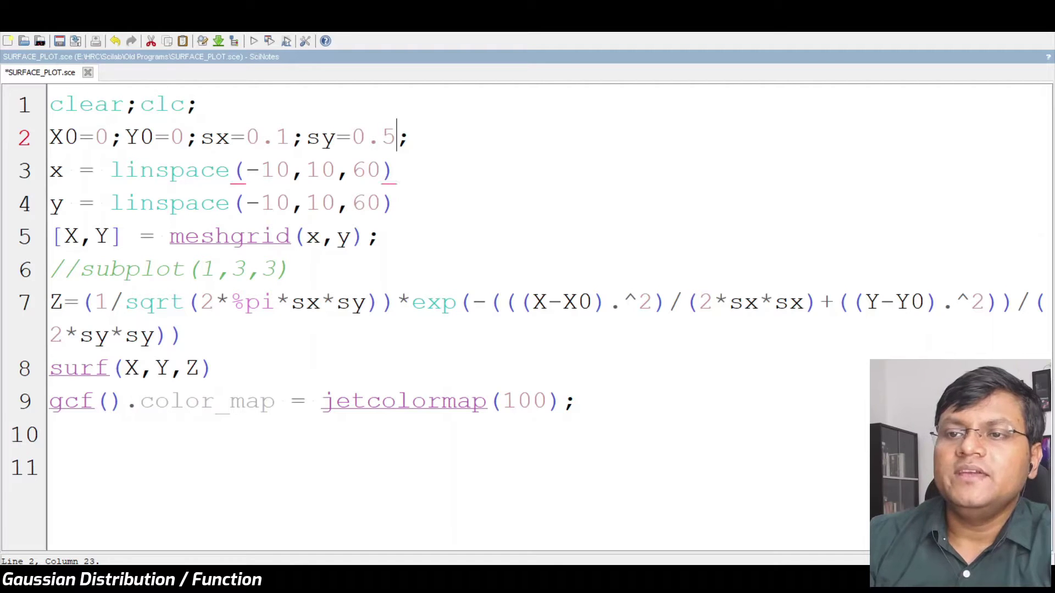
key(BackSpace)
text(1)
key(F5)
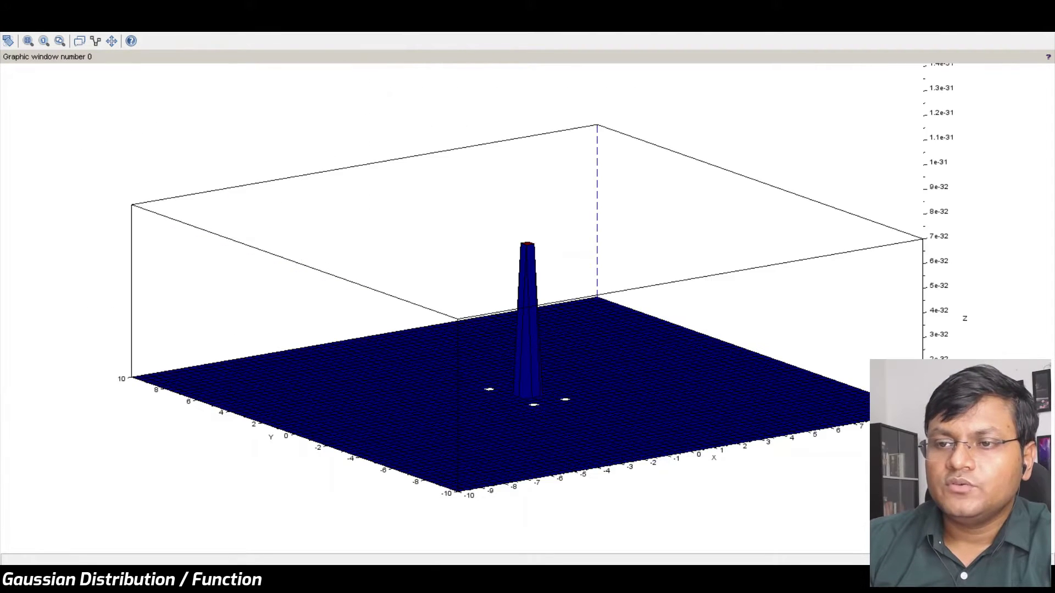
drag(527, 329, 473, 295)
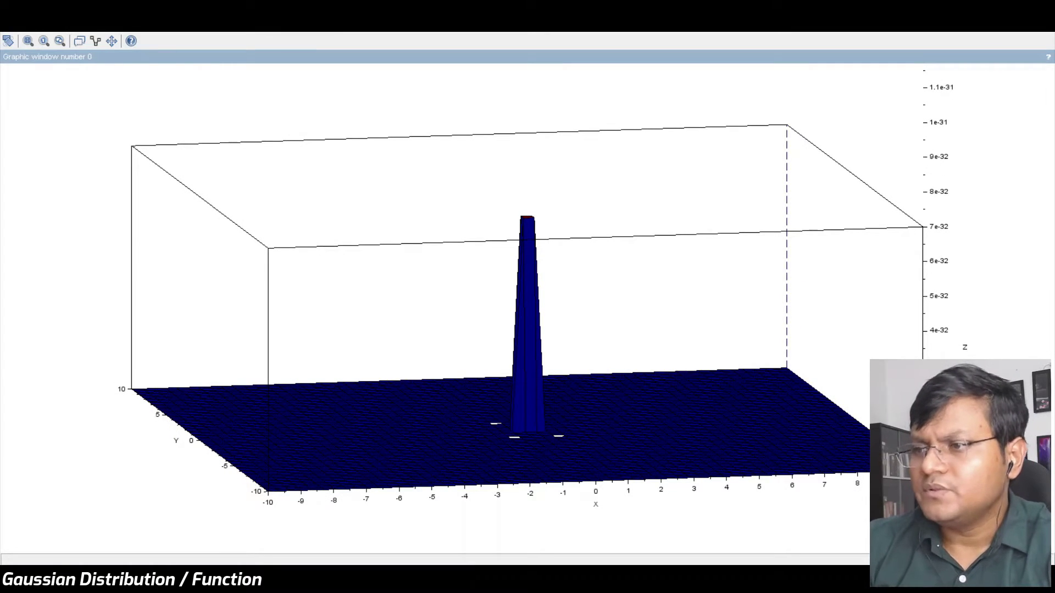